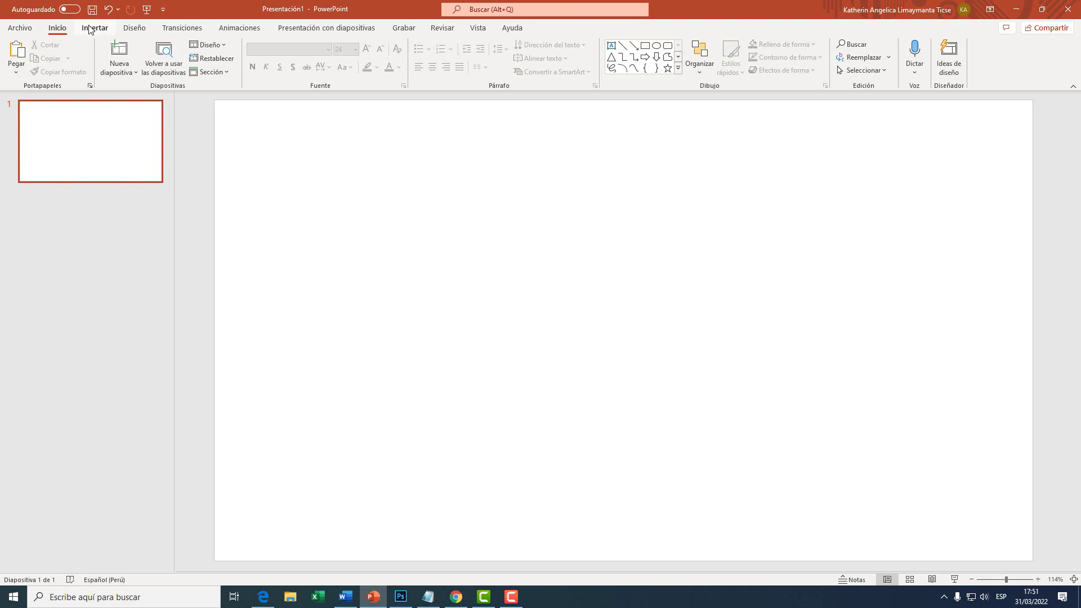
Insert the Donald Duck picture from this device onto the blank slide
key("super+plus")
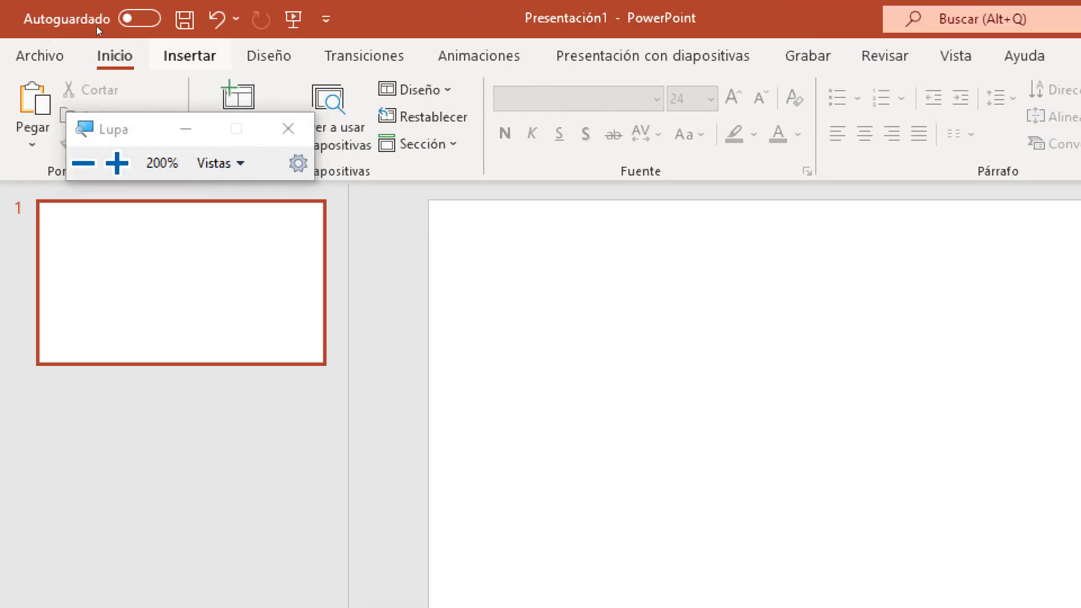
left_click(158, 57)
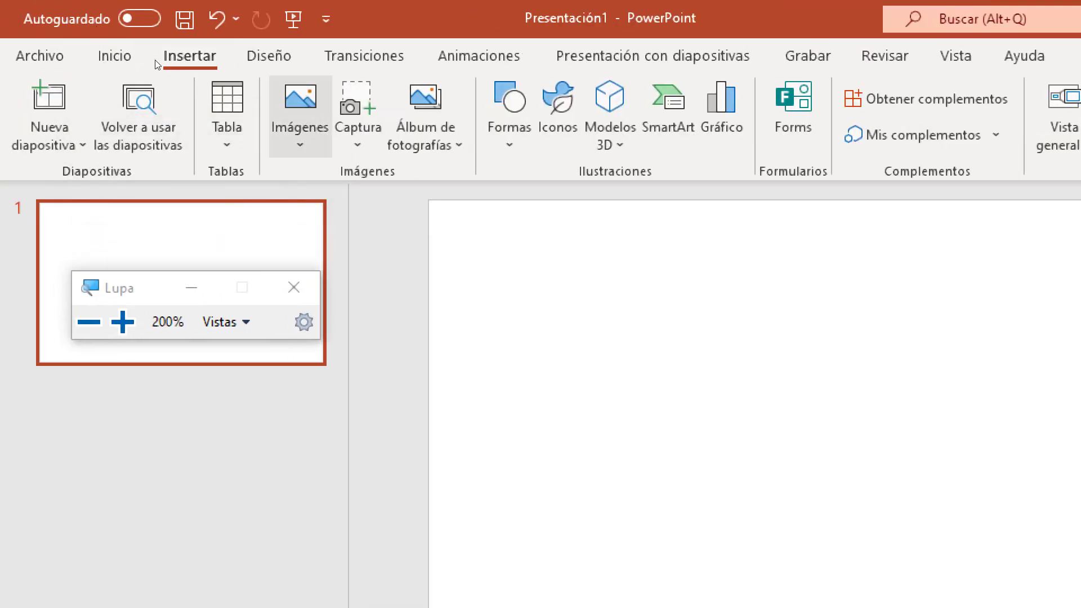
left_click(300, 115)
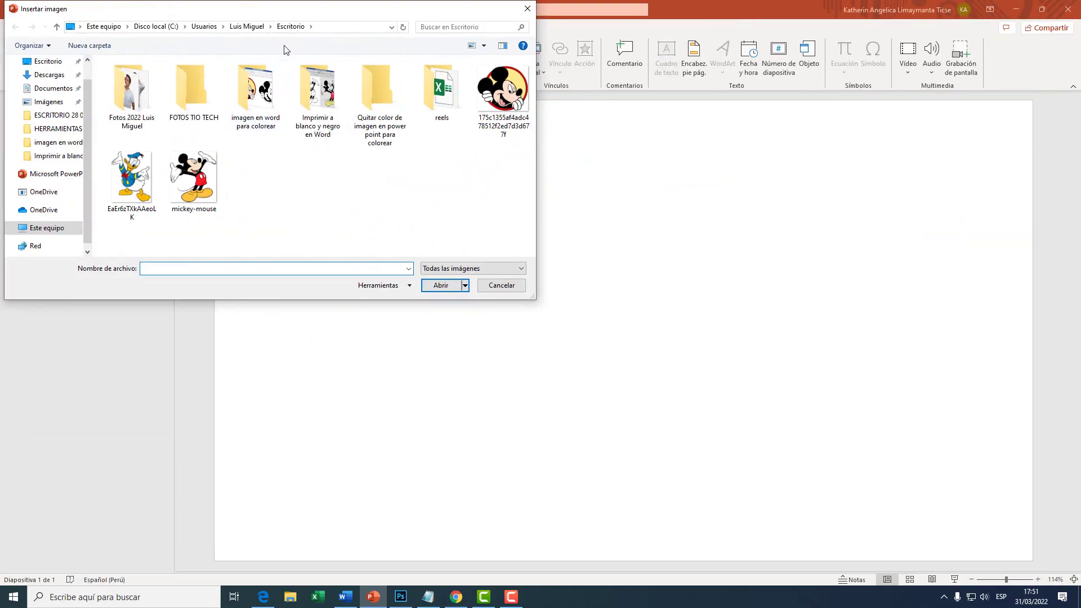
left_click_drag(299, 8, 500, 116)
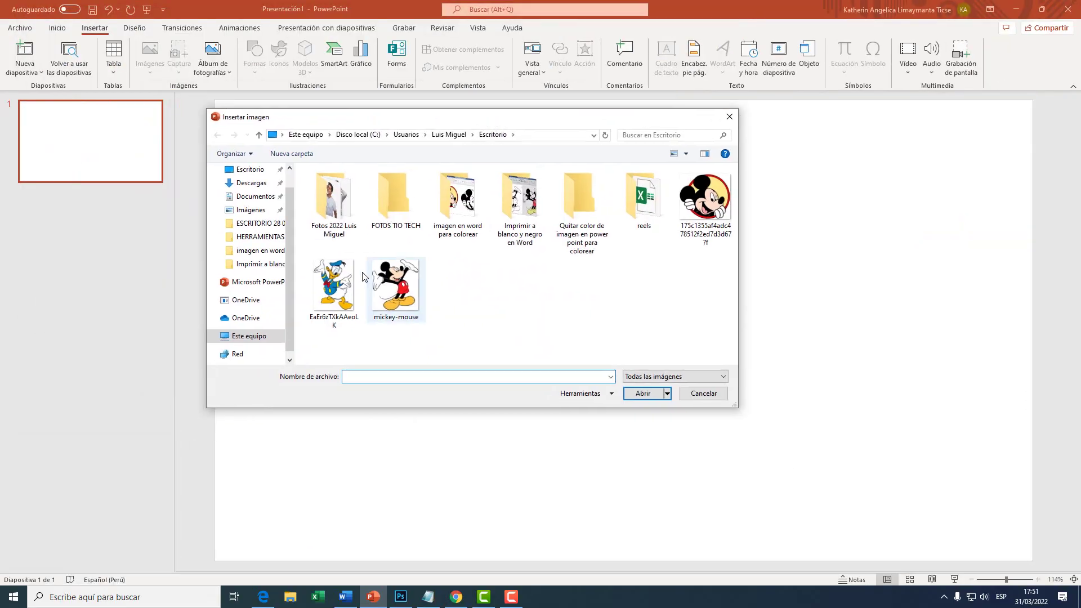
double_click(336, 284)
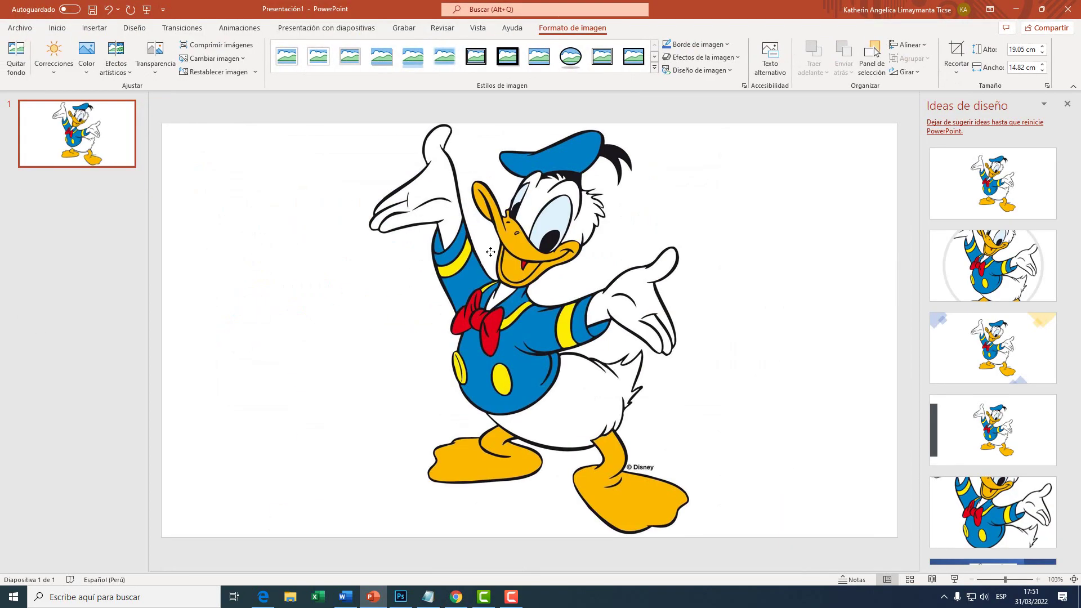
Resize the Donald picture to 17.24 × 13.41 cm so it fits on the slide
mouse_move(490, 252)
left_mouse_down()
mouse_move(500, 291)
mouse_move(518, 276)
left_mouse_up()
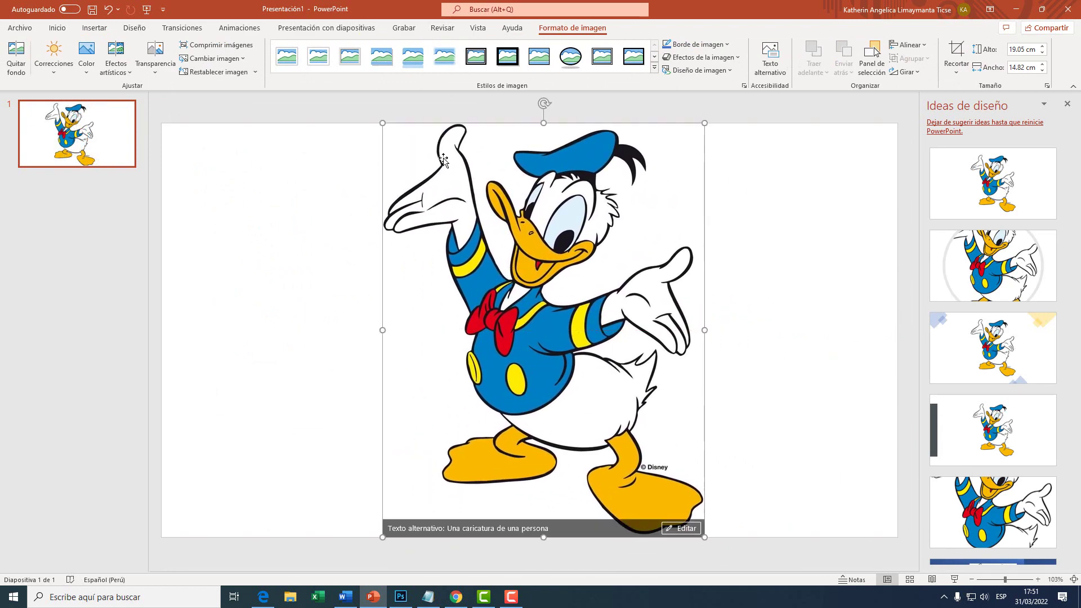
left_click_drag(378, 101, 416, 163)
left_click_drag(669, 226, 605, 205)
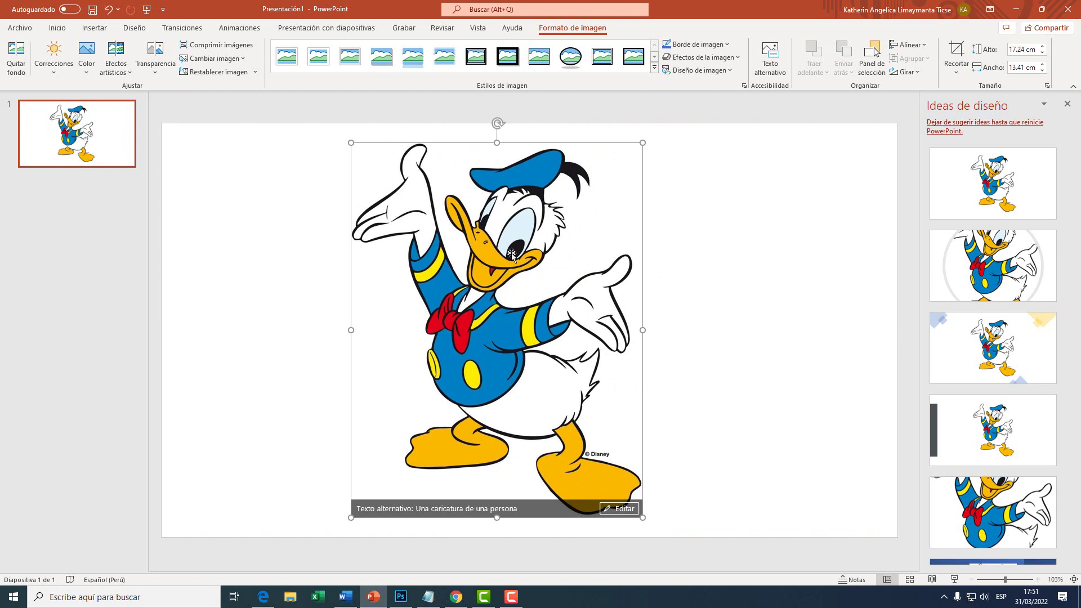
Open Formato de imagen for the Donald picture and show its Imagen settings
right_click(509, 230)
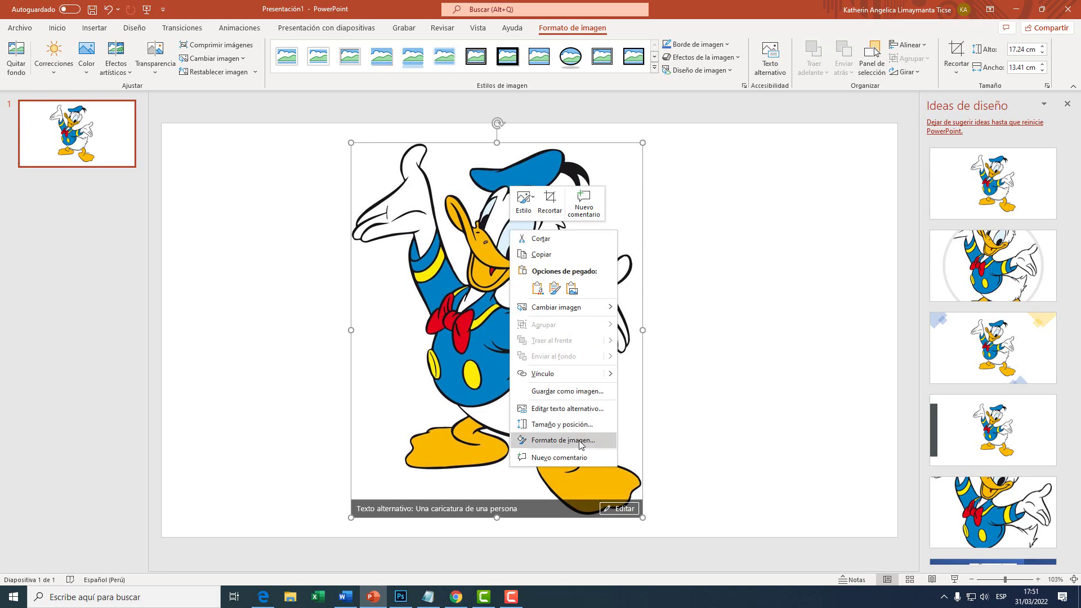
key("super+plus")
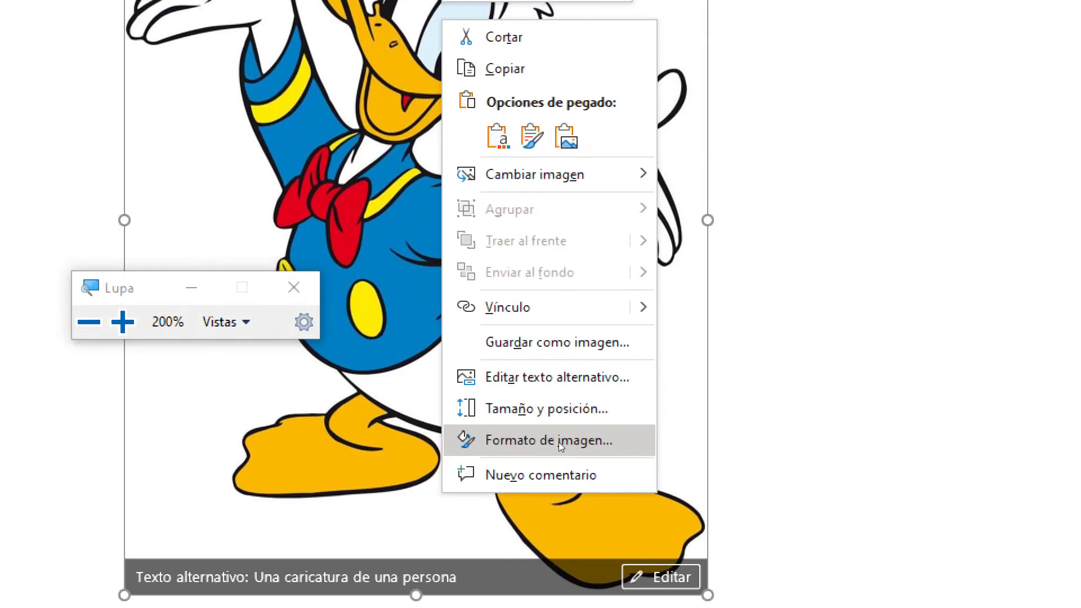
left_click(560, 442)
key("super+Escape")
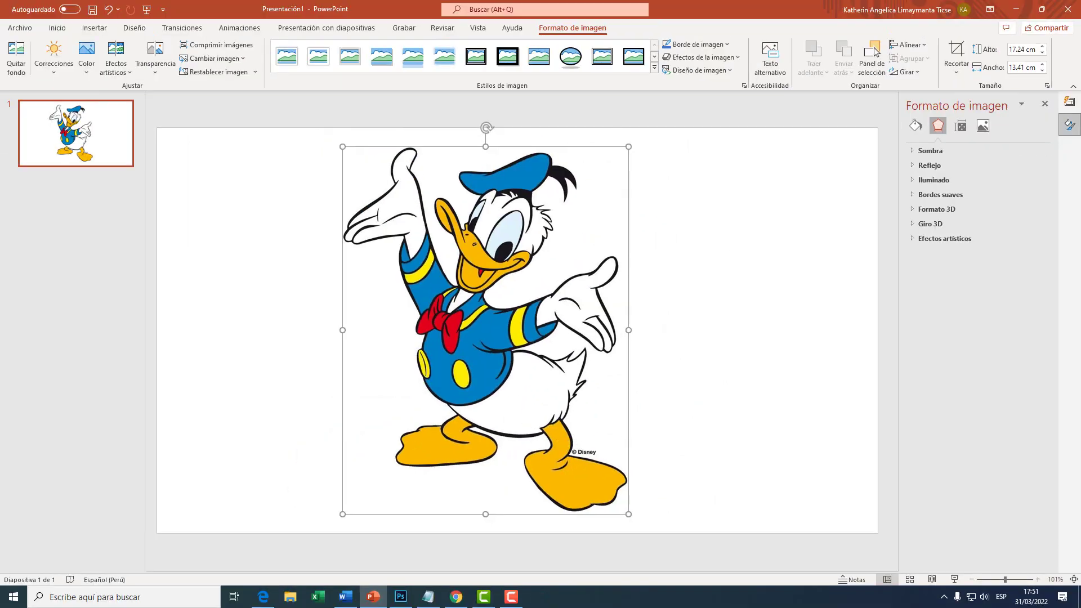
key("super+plus")
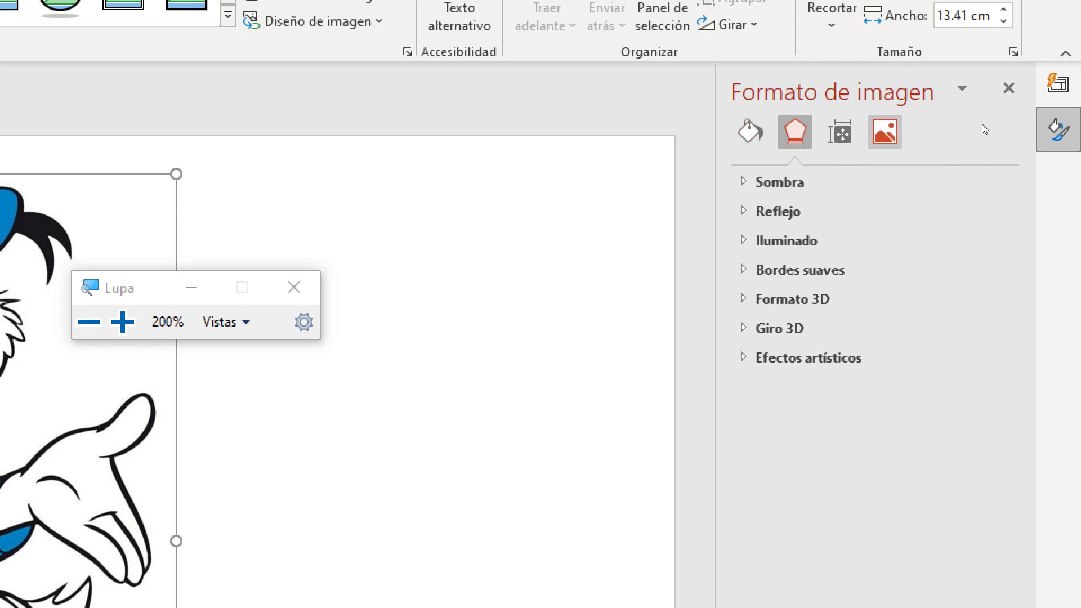
key("super+Escape")
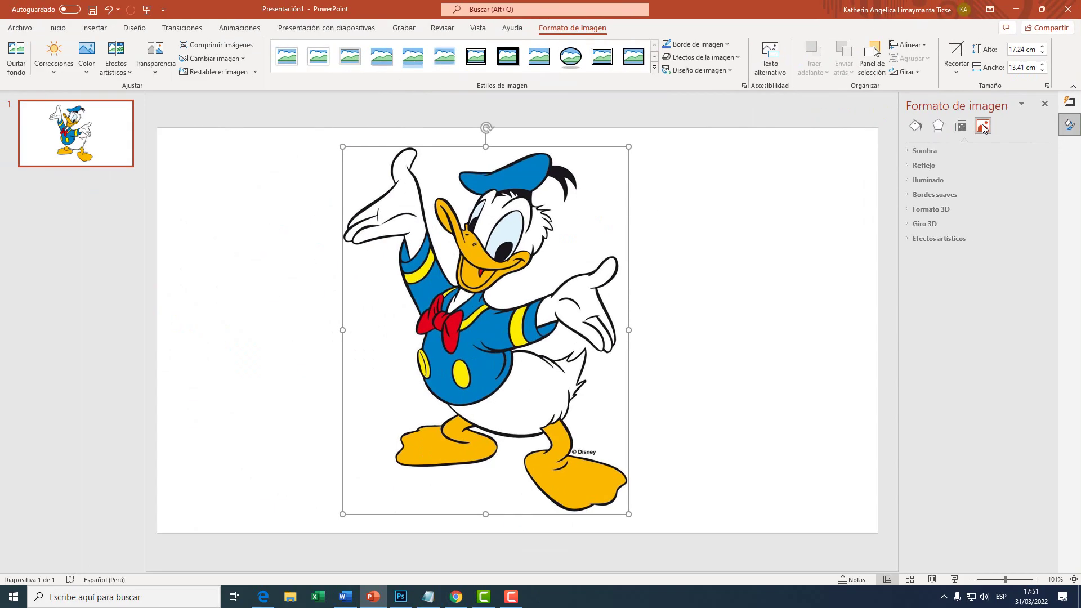
left_click(983, 127)
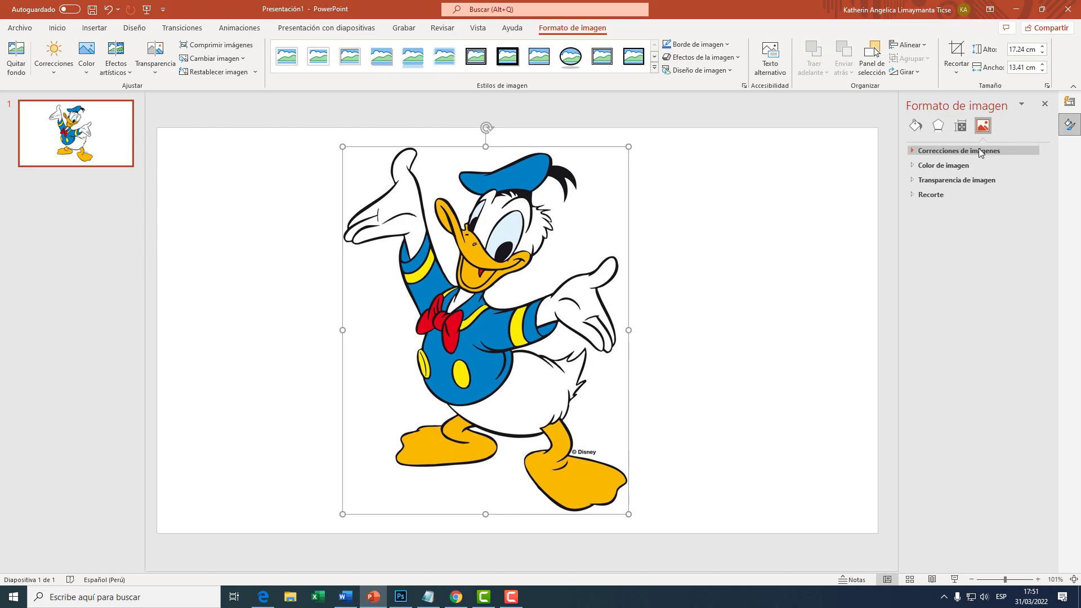
key("super+plus")
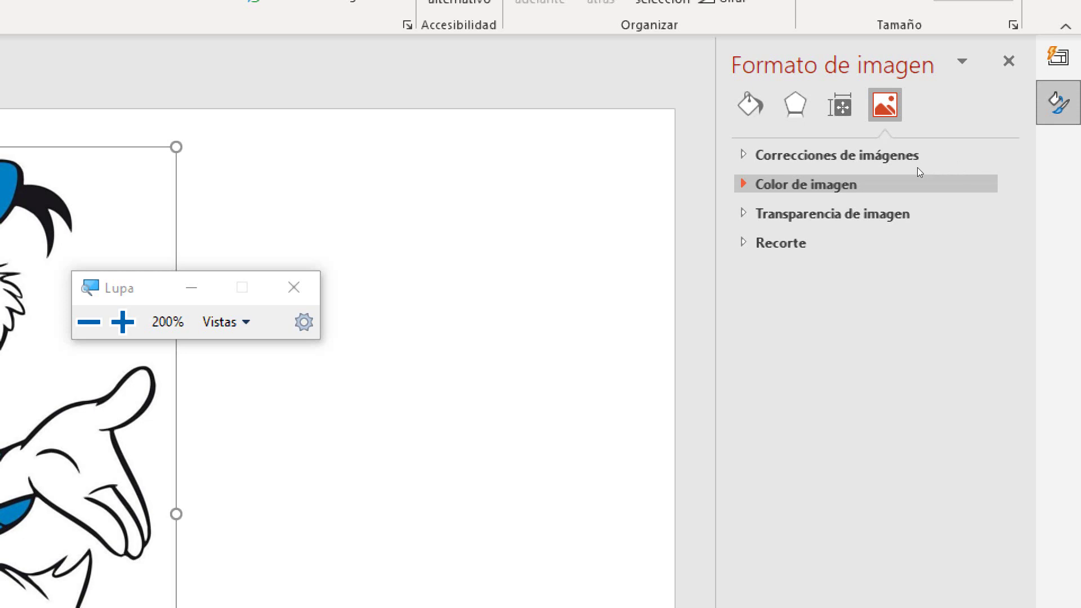
key("super+Escape")
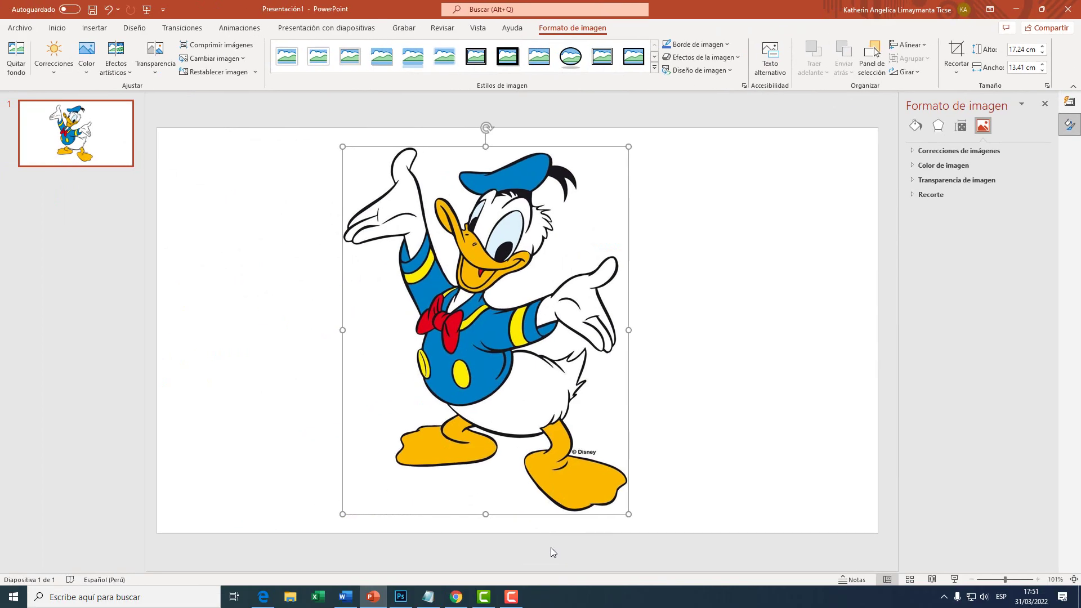
In a new Notepad note, type '1.- Quitar la saturación (0%)' and '2.- Aumentar el brillo'
left_click(434, 595)
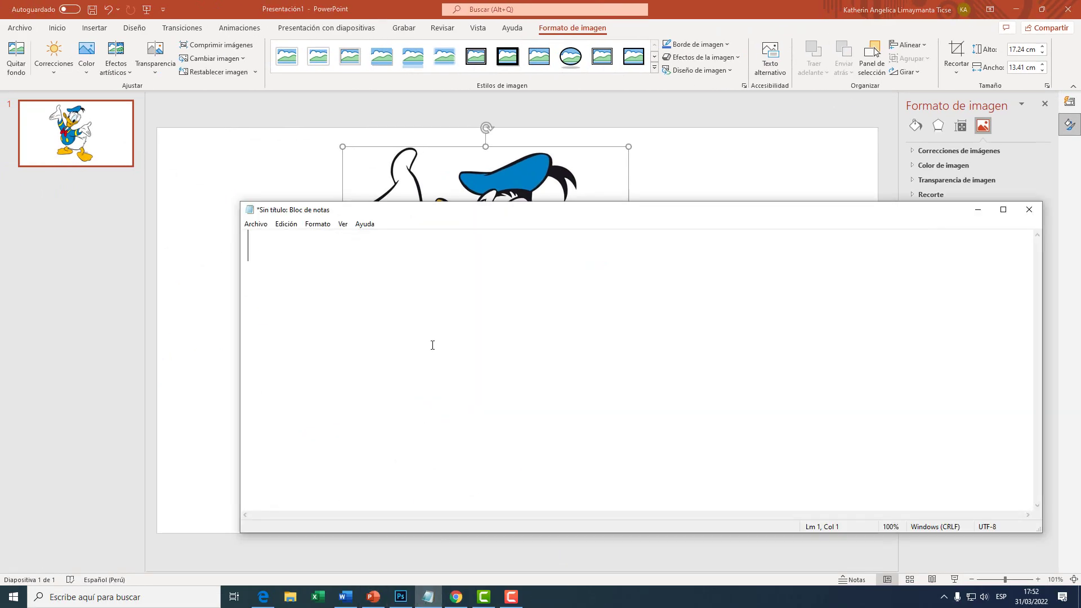
type("1.- ")
type("Quitar la satu")
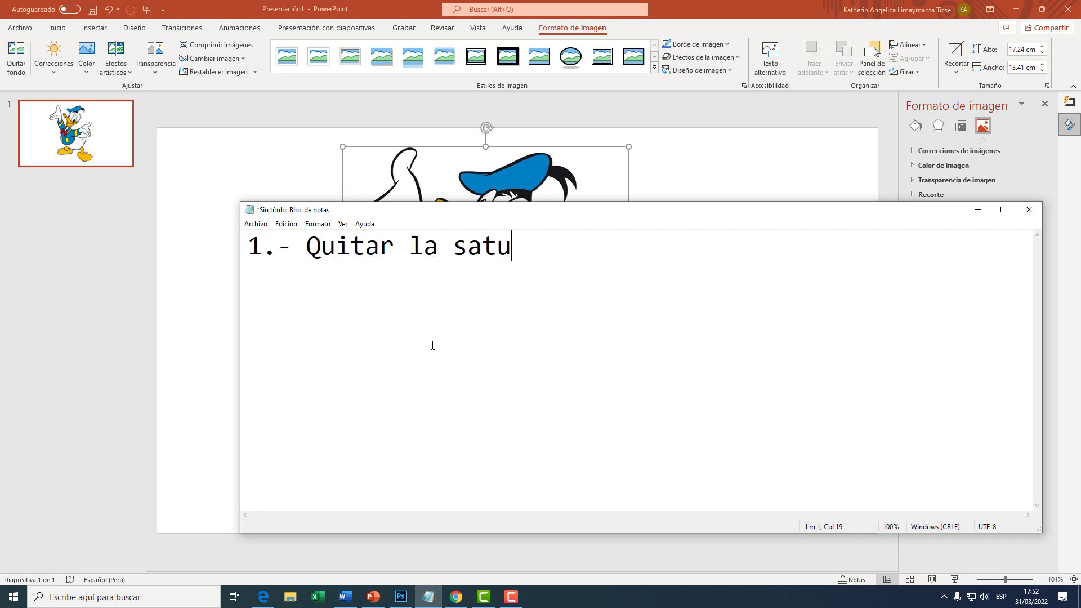
type("ración")
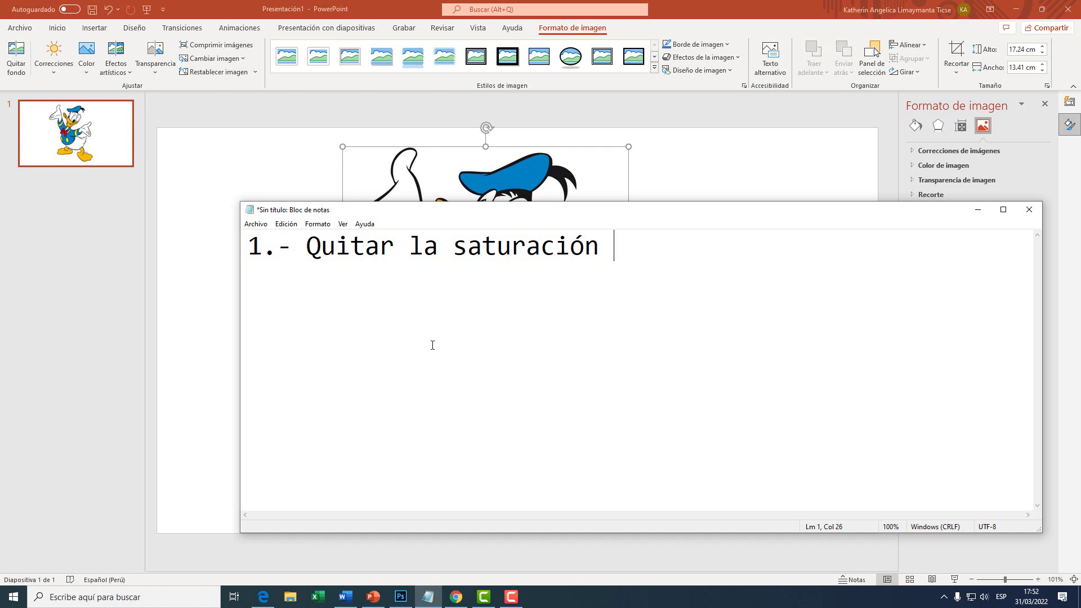
type(" (0%")
type(")")
key("Return")
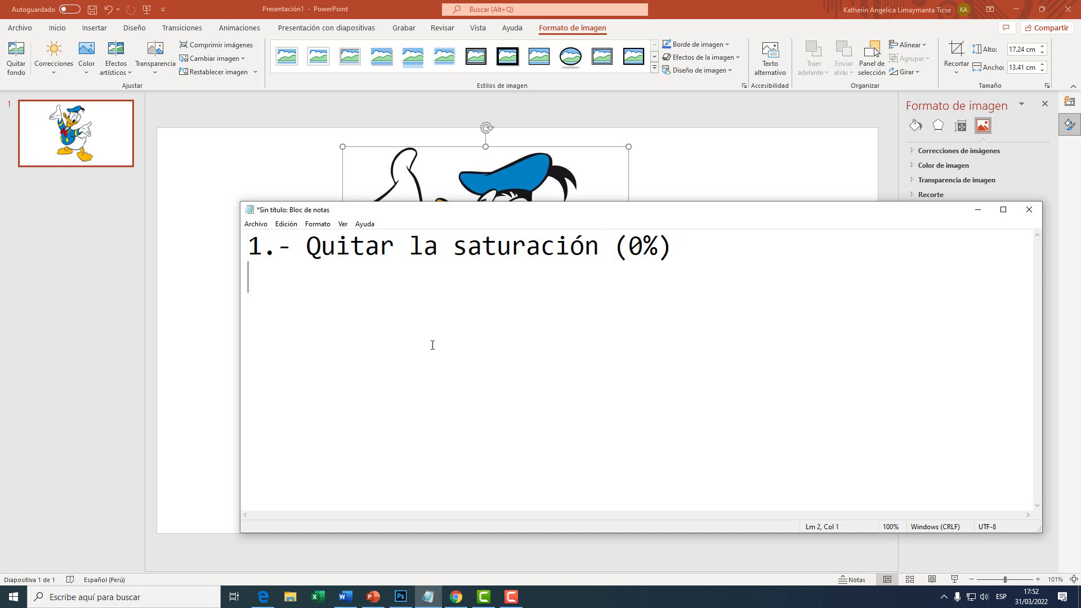
type("2.- ")
type("Aumentar el")
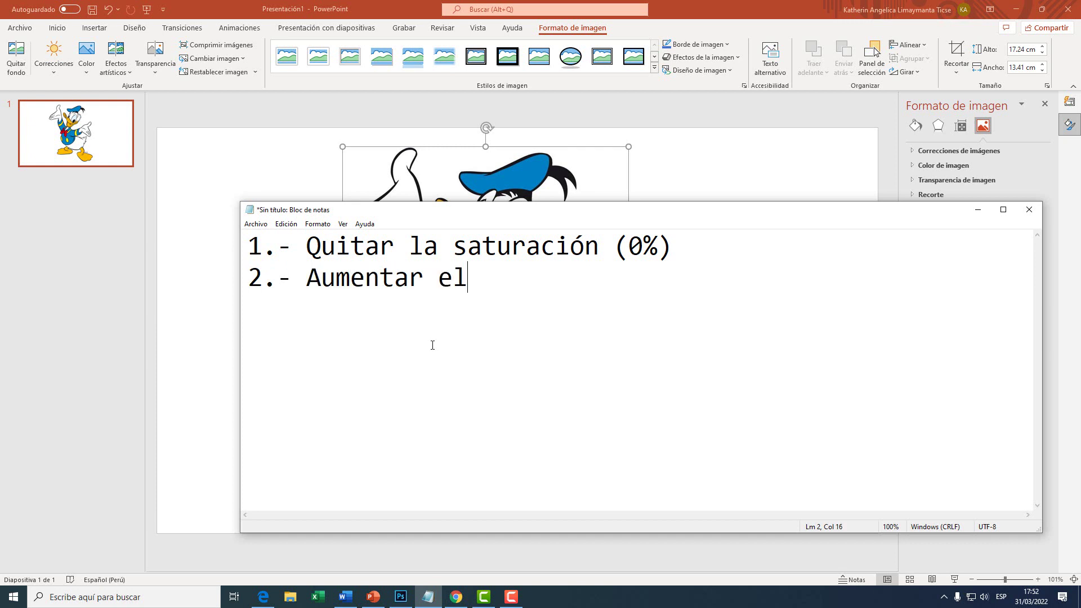
type(" brillo")
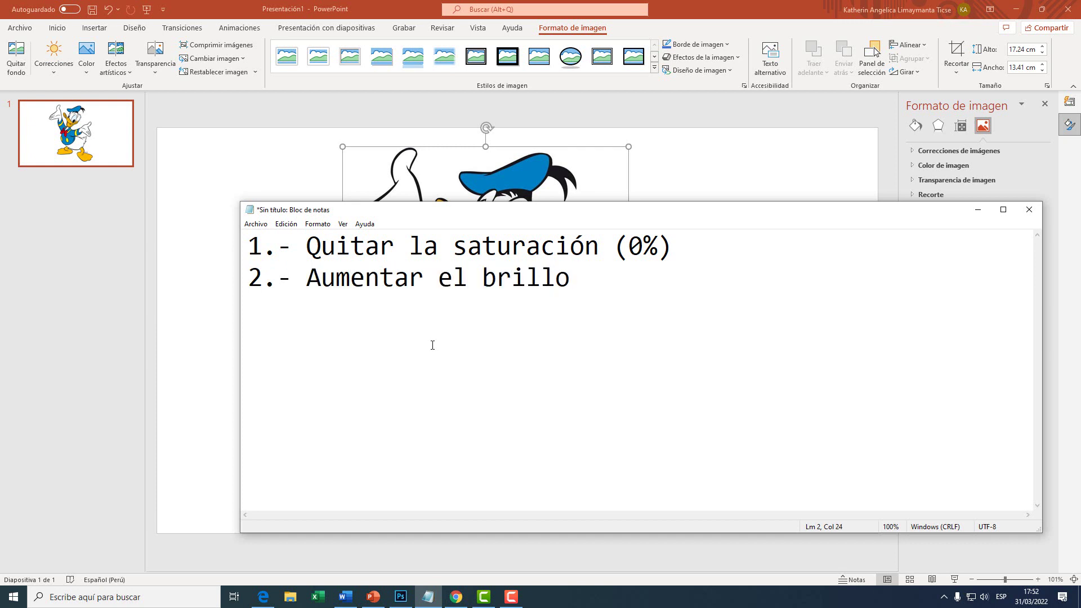
Highlight the saturation step in the note and return to PowerPoint
left_click_drag(628, 307, 249, 242)
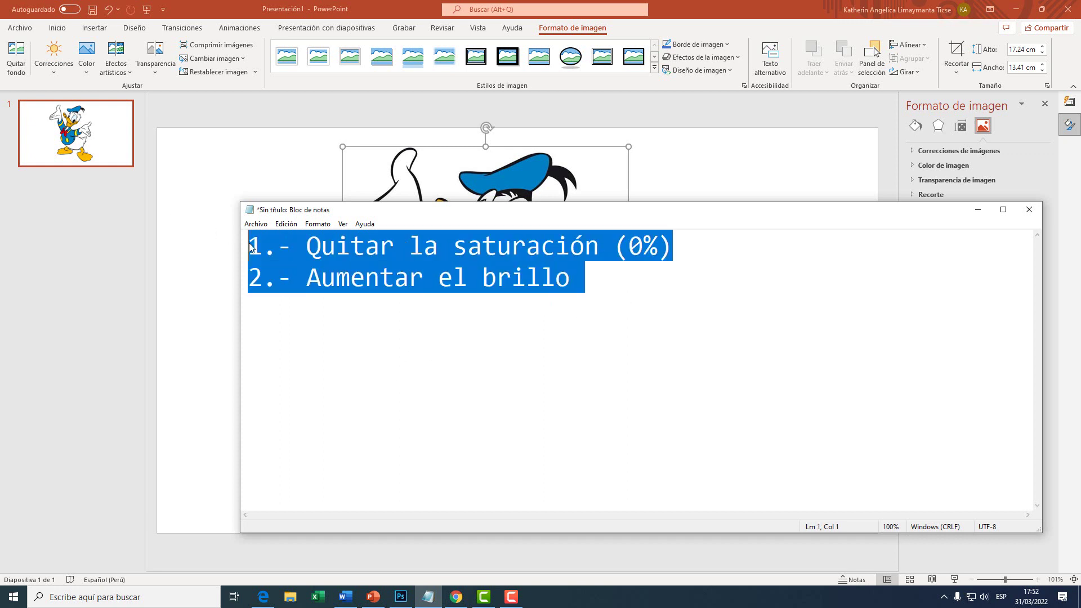
left_click(439, 279)
left_click_drag(624, 281, 242, 224)
left_click(715, 17)
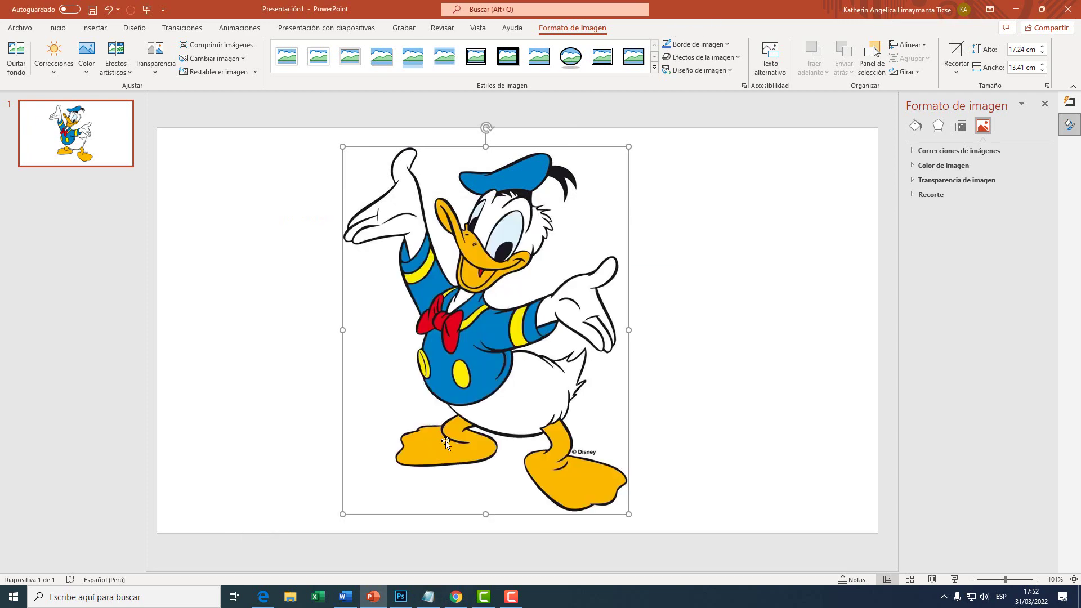
left_click(434, 601)
left_click(717, 241)
left_click_drag(717, 241, 149, 246)
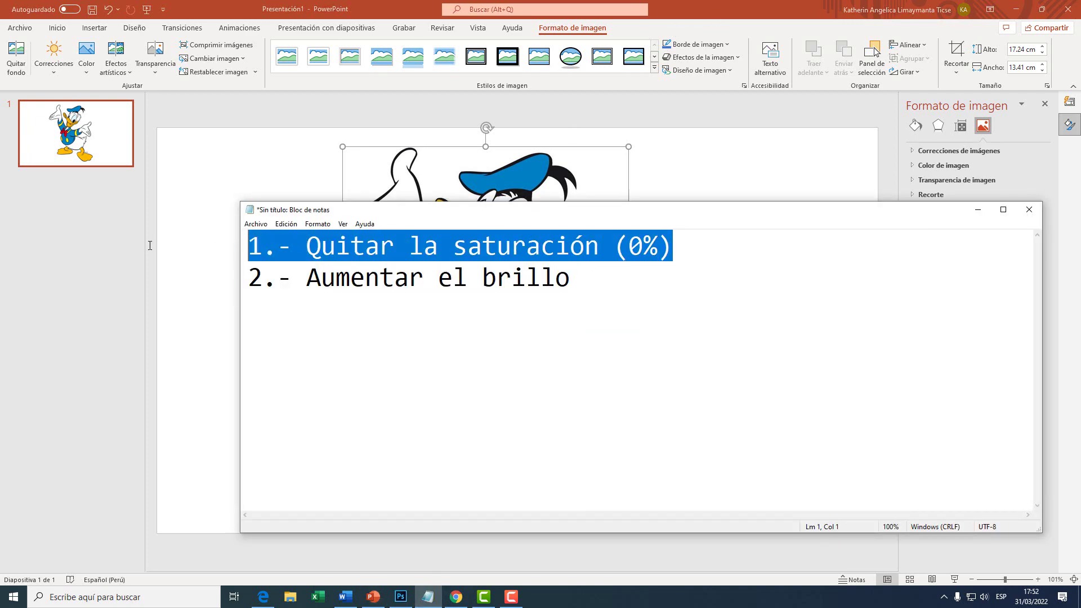
left_click(634, 8)
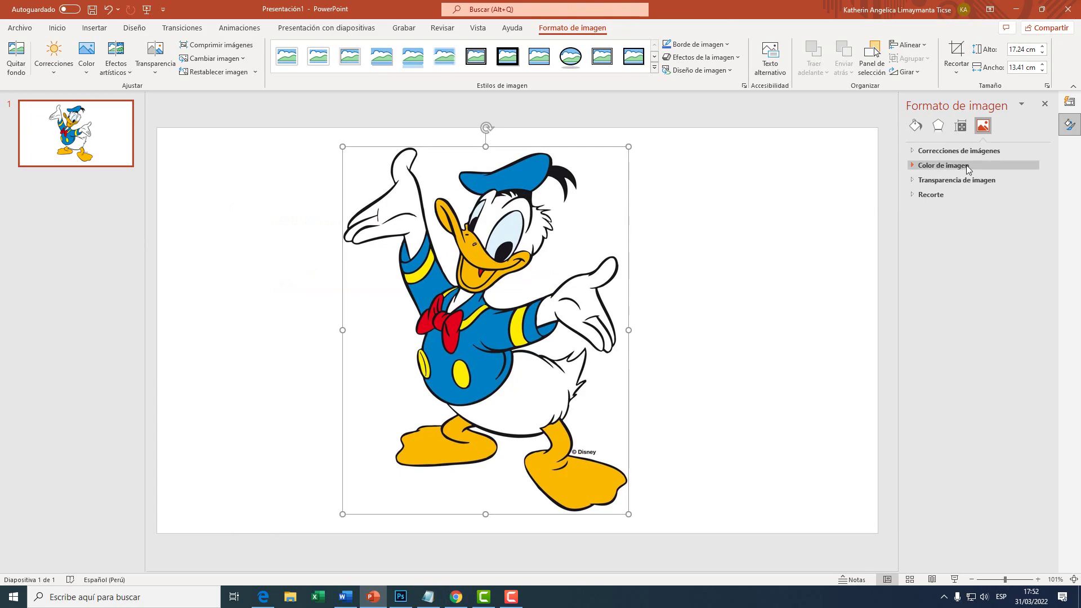
Under Color de imagen, set the Donald picture's Saturación to 0%
key("super+plus")
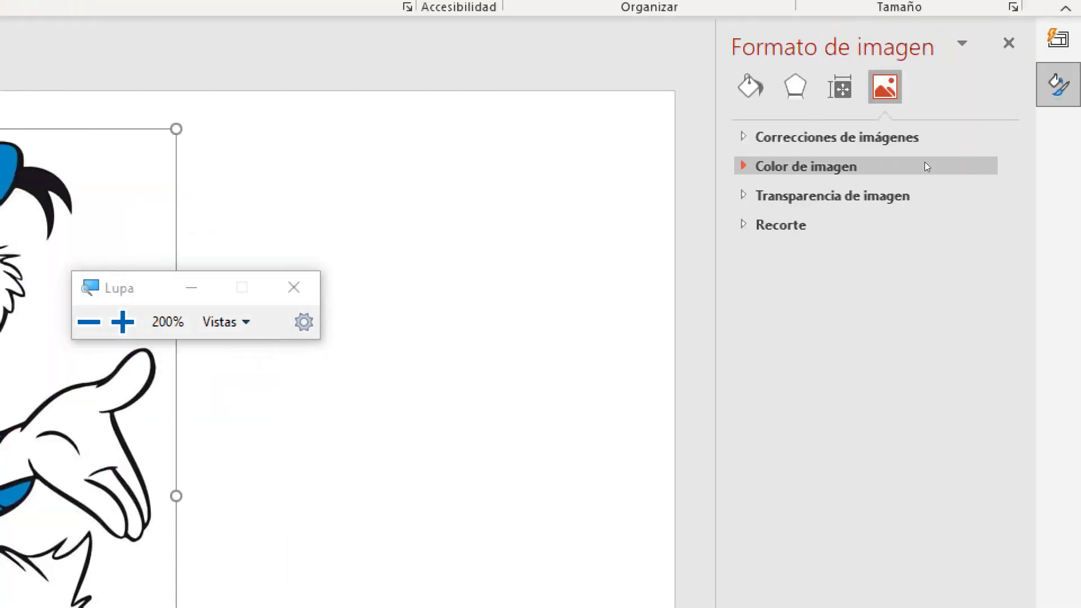
left_click(914, 168)
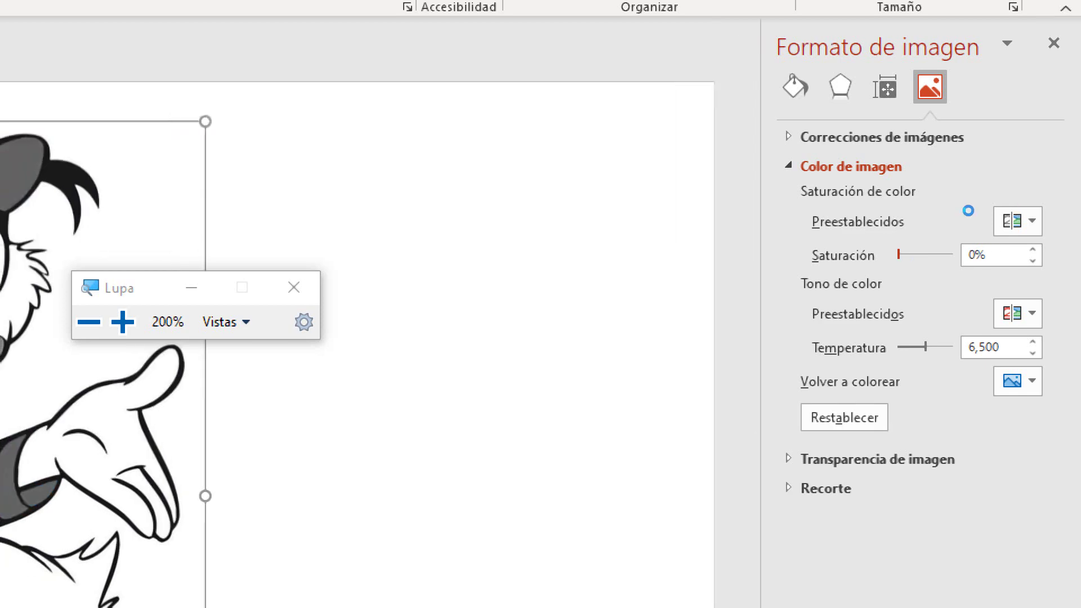
key("super+Escape")
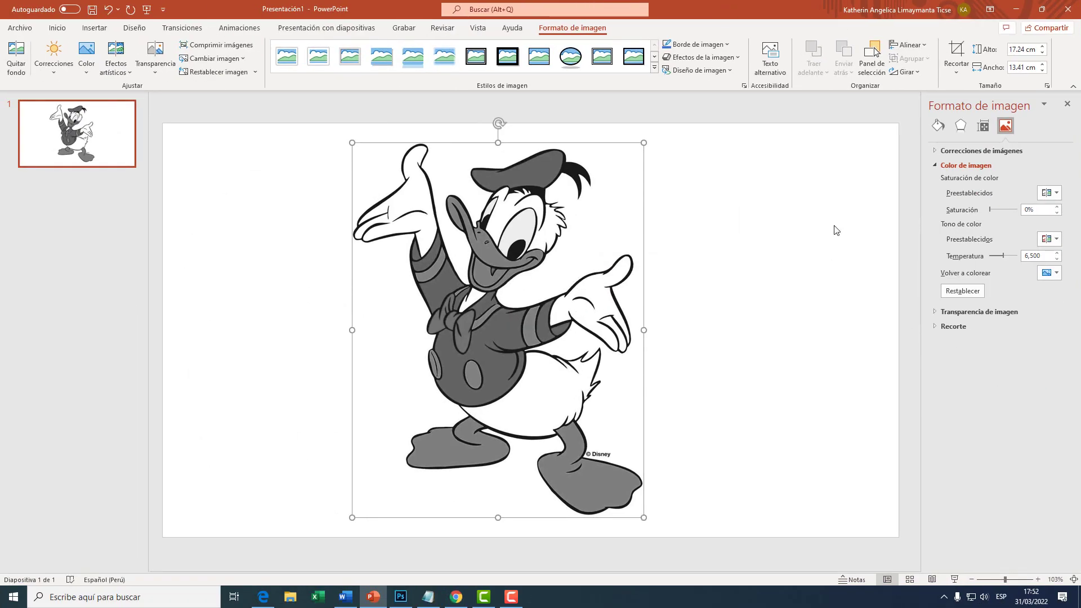
Highlight the brightness step in the Notepad note, then return to the slide
left_click(428, 597)
left_click(494, 296)
left_click_drag(586, 277, 172, 297)
left_click(1059, 223)
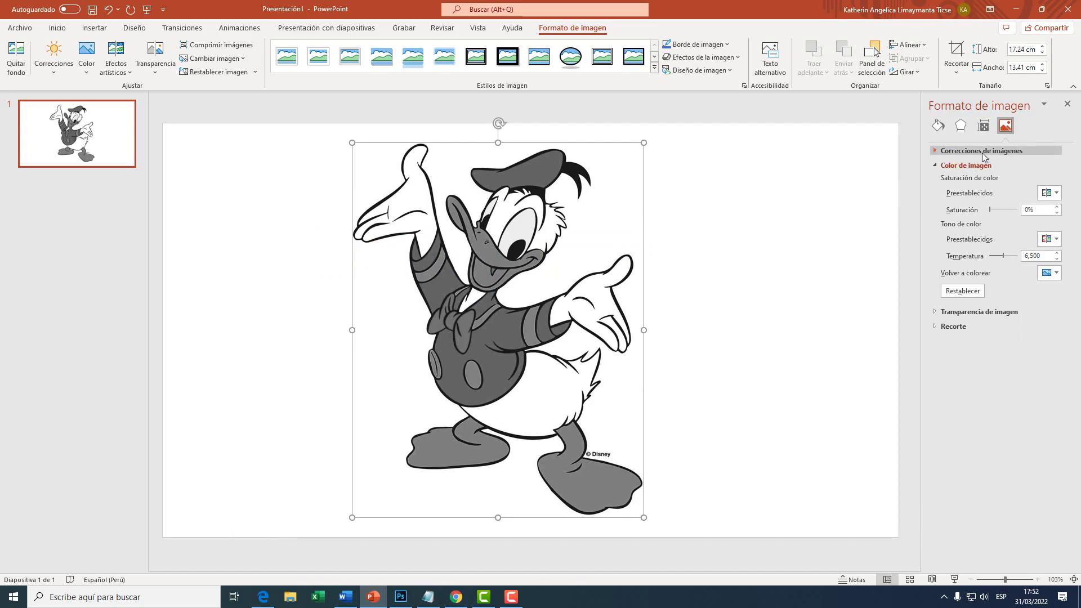
key("super+plus")
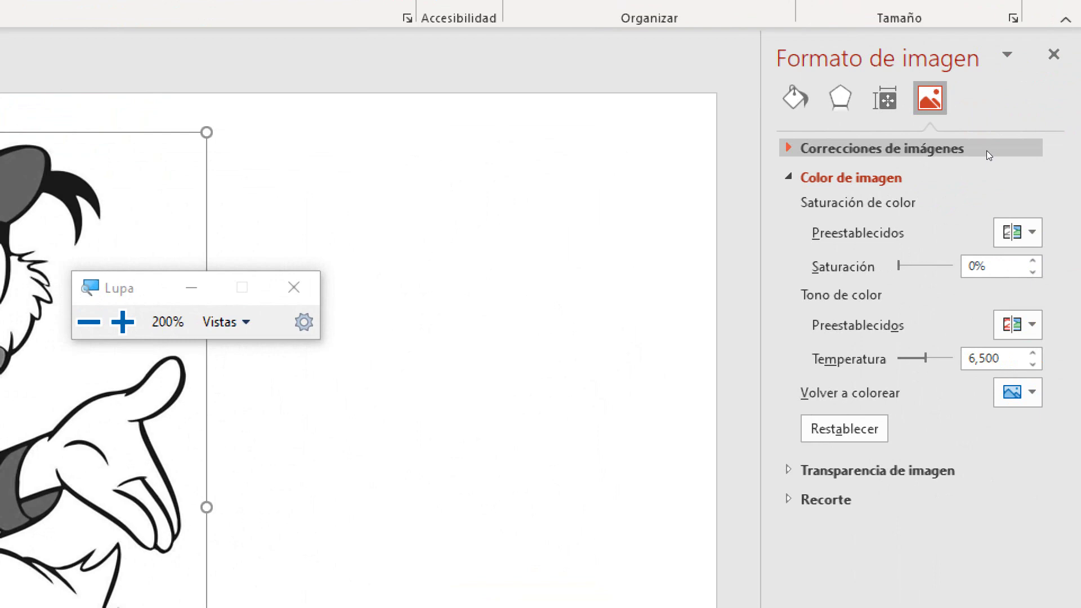
Under Correcciones de imágenes, raise the Donald picture's Brillo from 0% to 63%
left_click(987, 151)
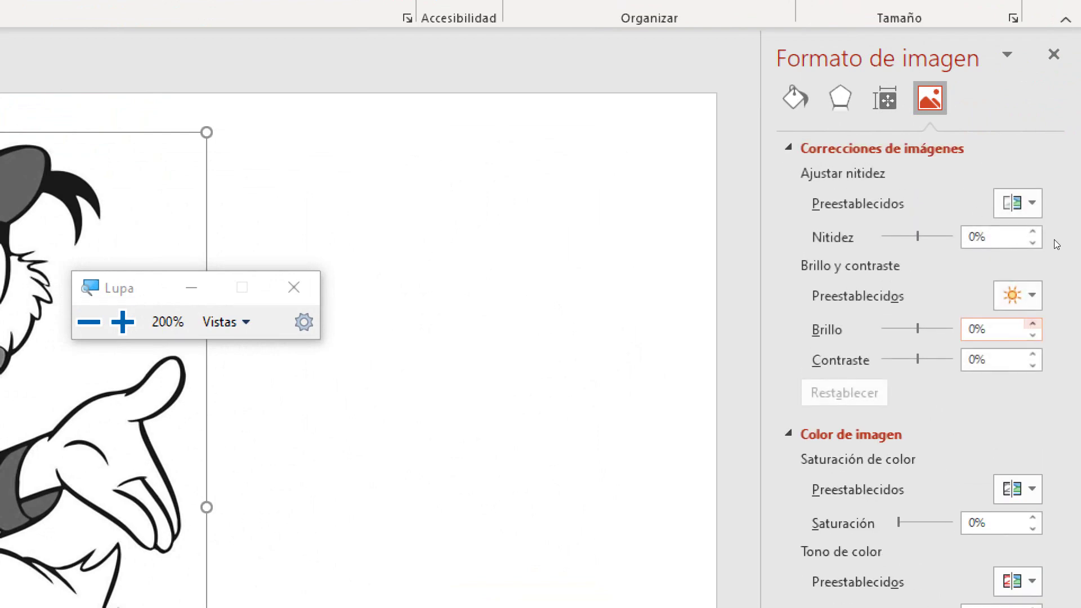
key("Up")
key("Up")
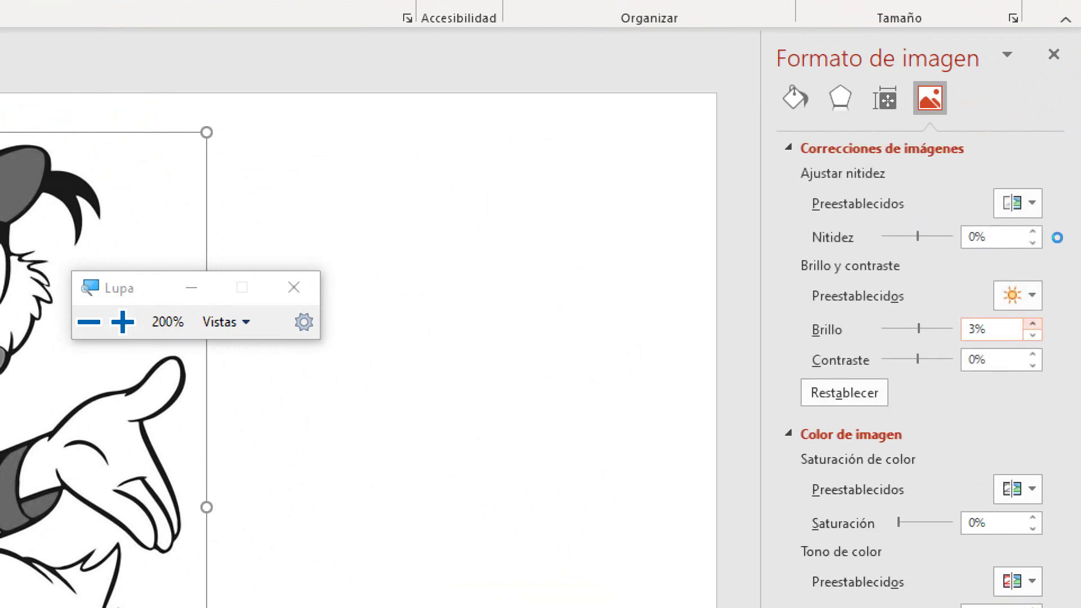
key("Up")
key("Up")
key("Up")
key("super+Escape")
key("Up")
key("Up")
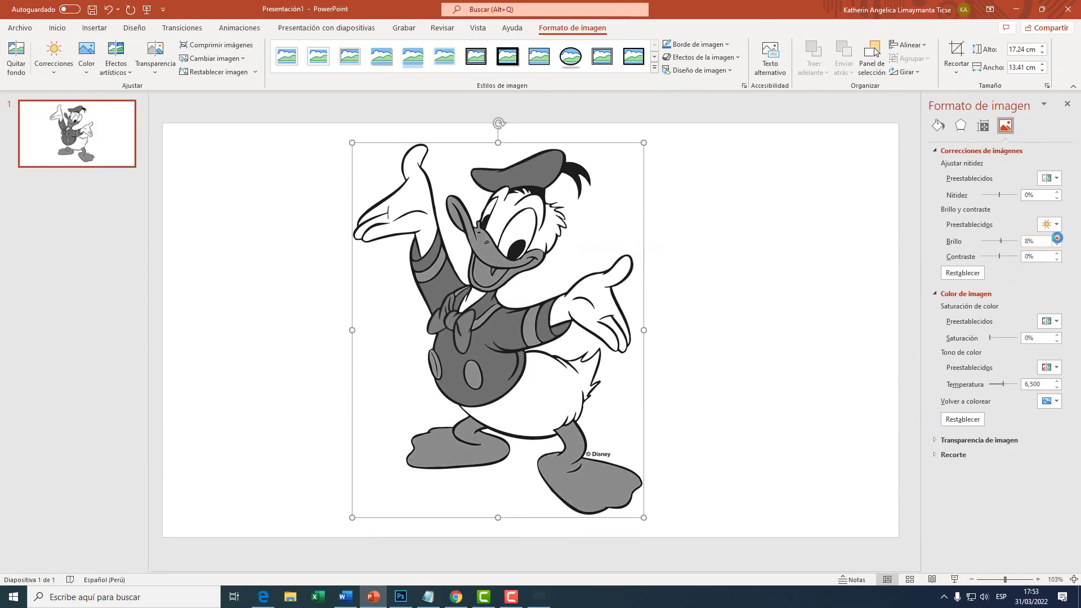
key("Up")
key("Up")
left_click(1058, 238)
left_click(1058, 239)
left_click(1058, 239)
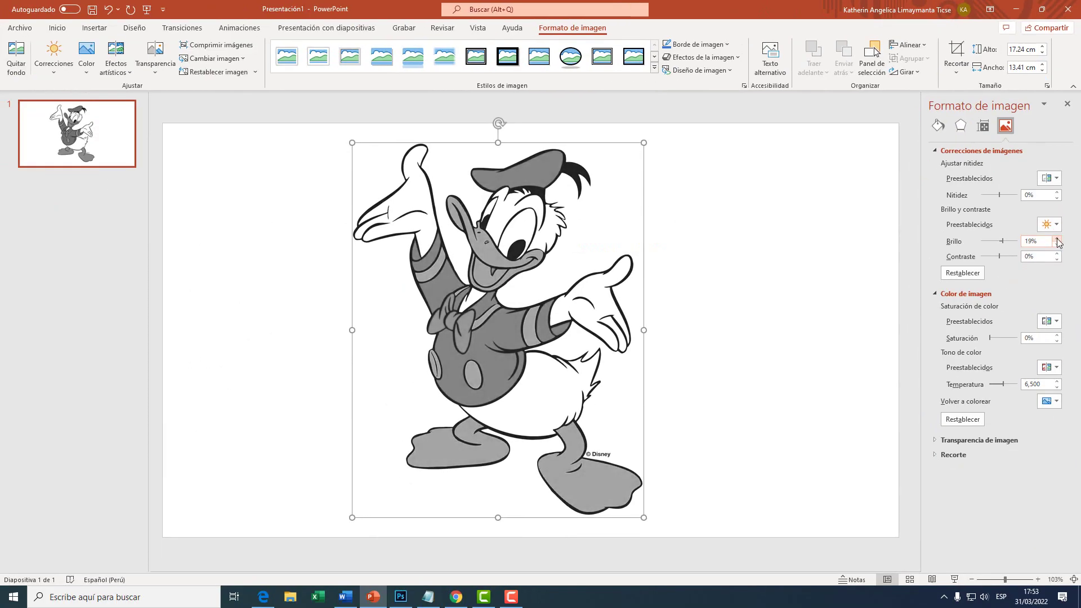
left_click(1058, 239)
left_click(1058, 238)
left_click(1058, 239)
left_click(1058, 239)
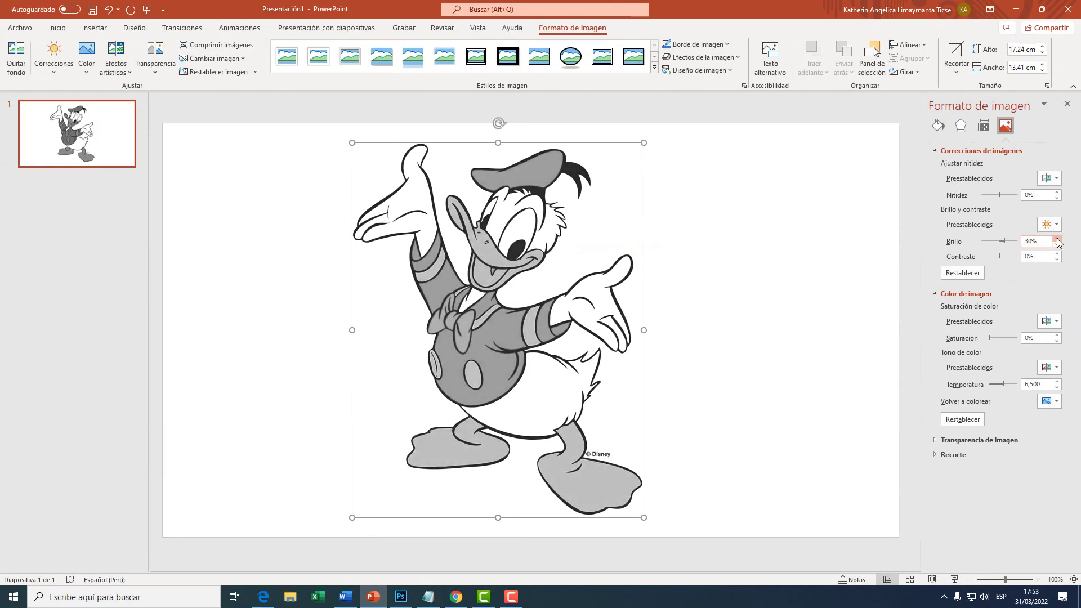
left_click(1058, 239)
left_click(1058, 239)
left_click(1058, 239)
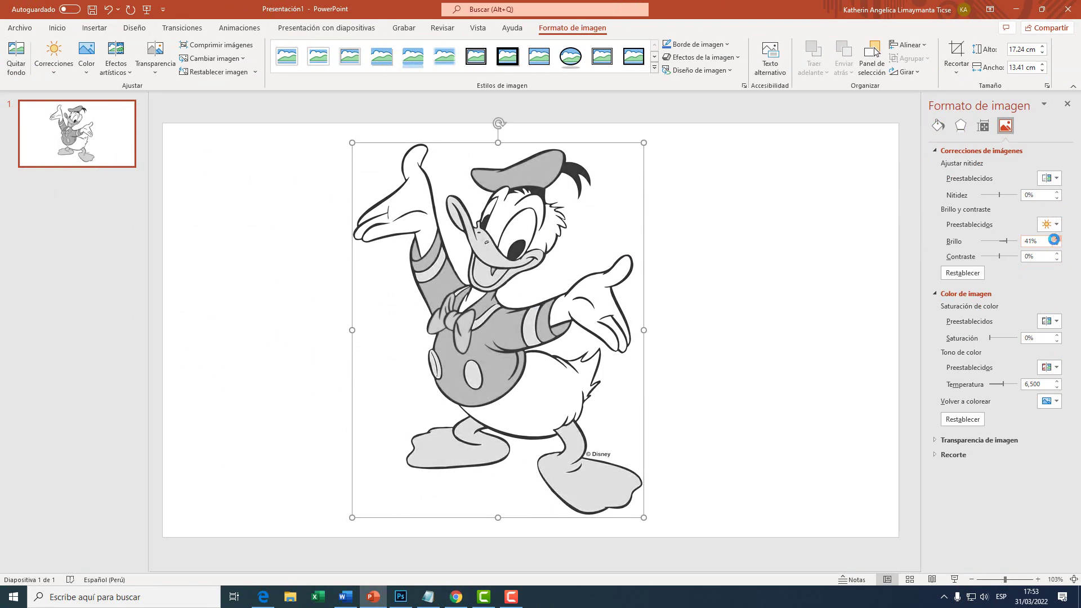
left_click(1056, 239)
left_click(1057, 239)
left_click(1057, 239)
left_click(1056, 239)
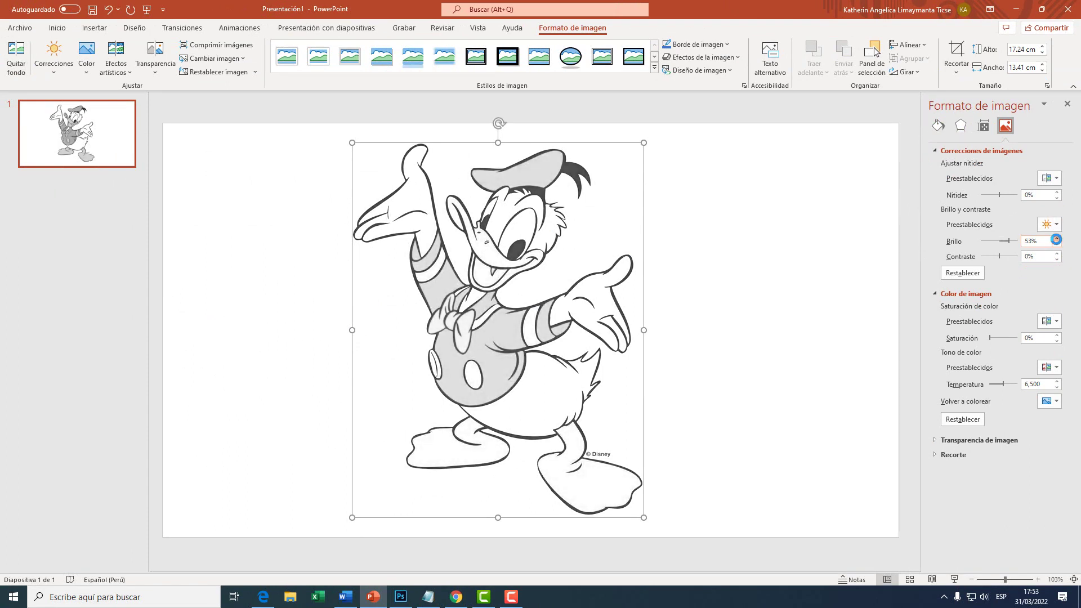
left_click(1057, 239)
left_click(1056, 239)
left_click(1057, 239)
left_click(1056, 238)
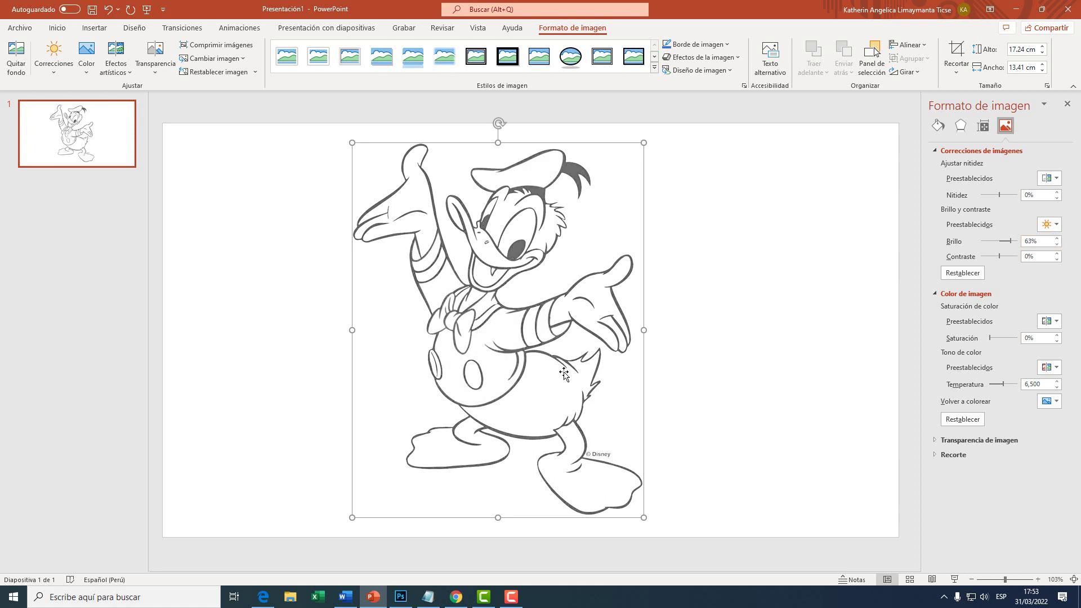
Bring the Notepad note forward and select all its text
left_click(428, 597)
left_click(438, 305)
left_click_drag(604, 295, 160, 191)
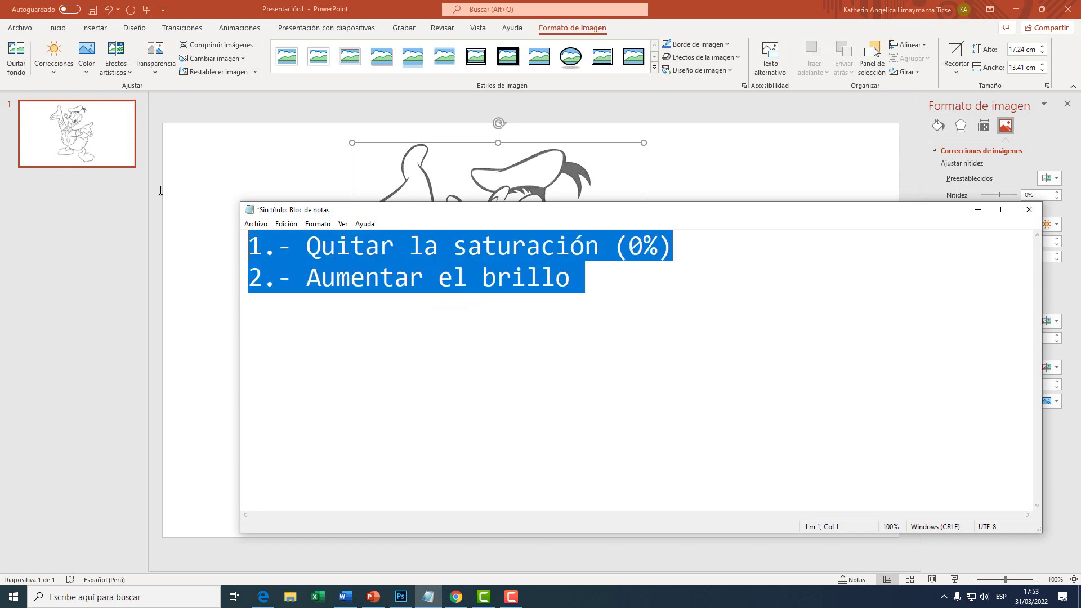
Shrink the Notepad window so the Donald picture stays visible beside it
left_click(573, 294)
left_click(594, 200)
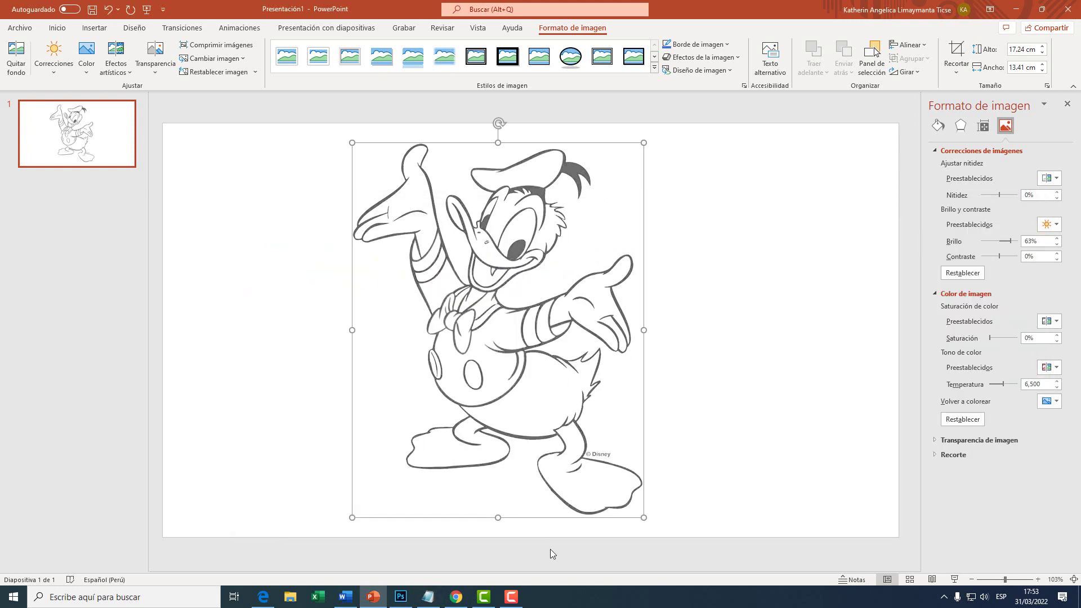
left_click(429, 599)
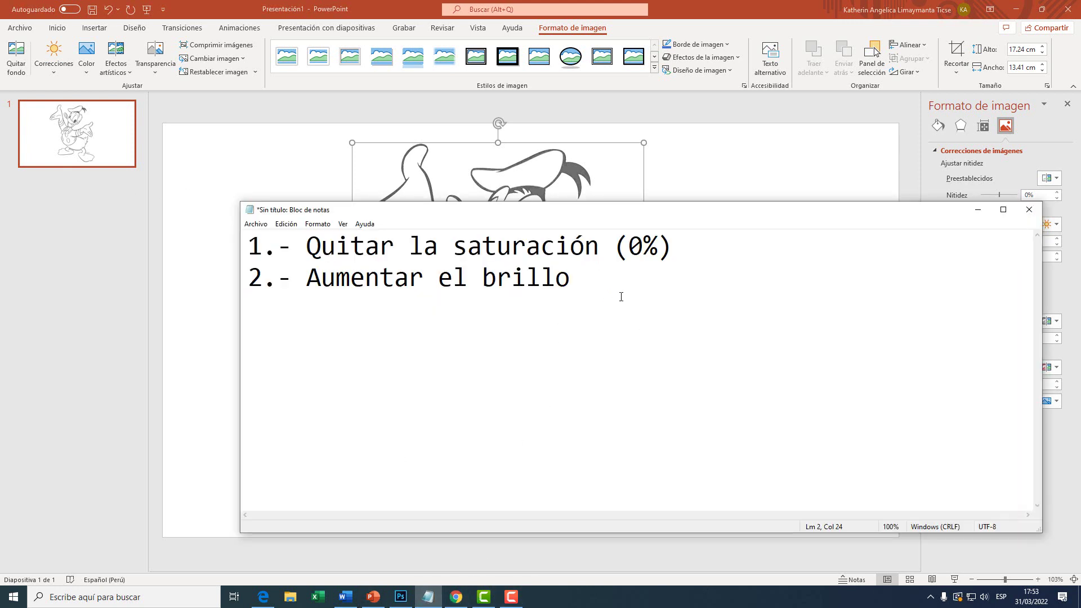
mouse_move(593, 201)
left_mouse_down()
mouse_move(593, 360)
mouse_move(568, 428)
left_mouse_up()
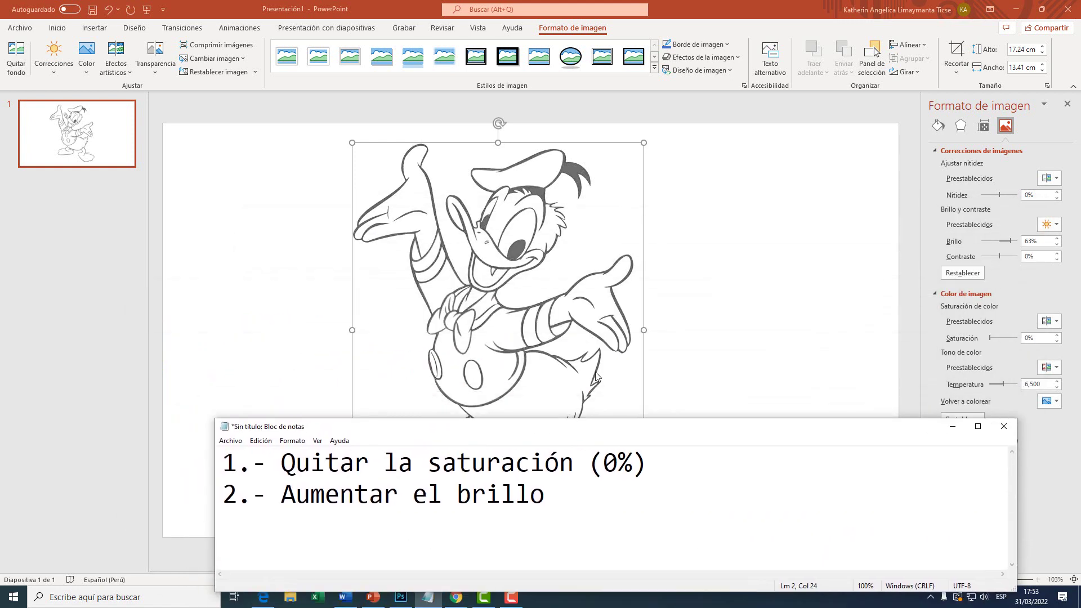
left_click(543, 183)
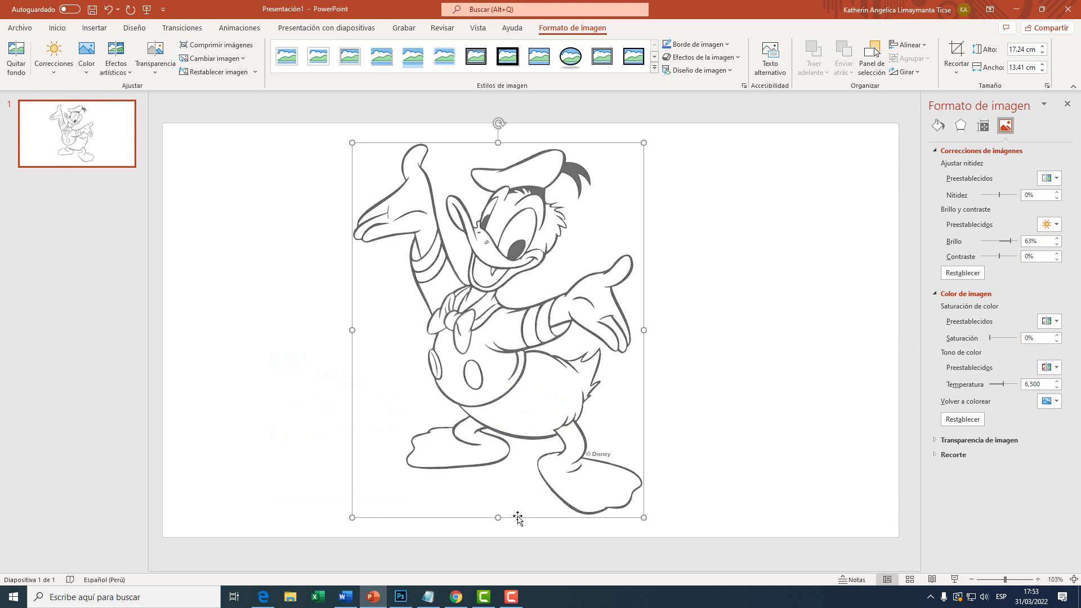
left_click(428, 597)
Add an 'Otras opciones:' heading below the two steps in the note
key("Return")
key("Return")
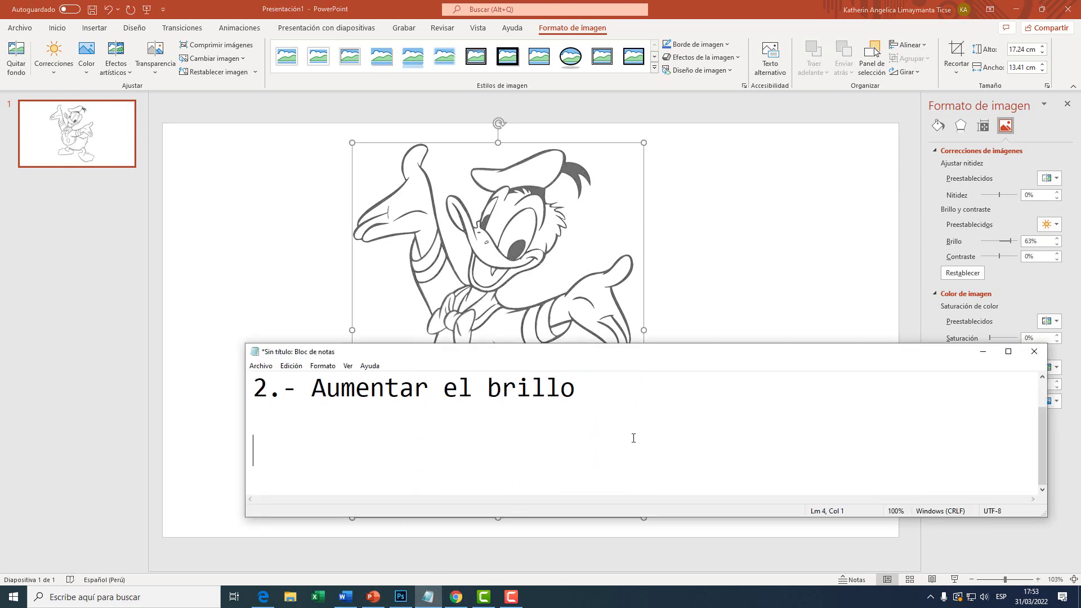
type("Opco")
key("BackSpace")
key("BackSpace")
key("BackSpace")
left_click_drag(485, 344, 445, 202)
left_click_drag(269, 341, 216, 343)
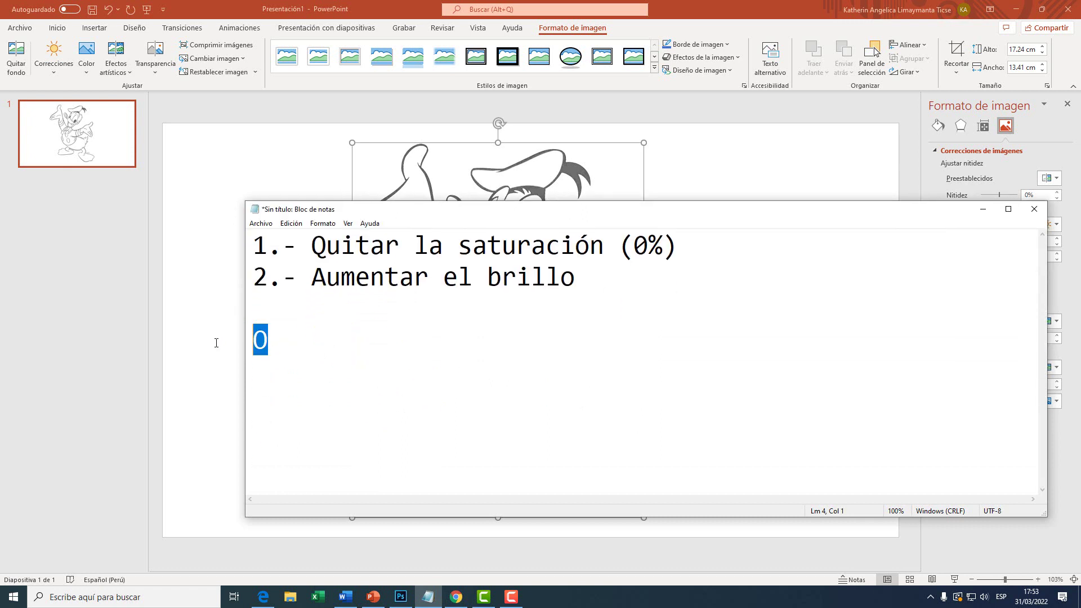
type("Otras opcoip")
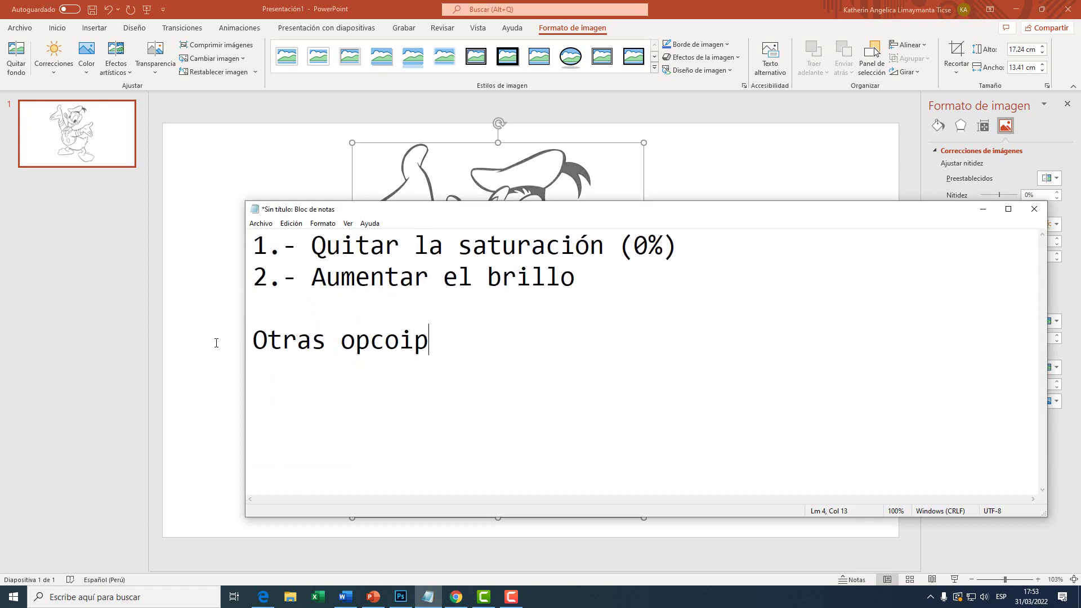
key("BackSpace")
key("BackSpace")
key("BackSpace")
type("iones")
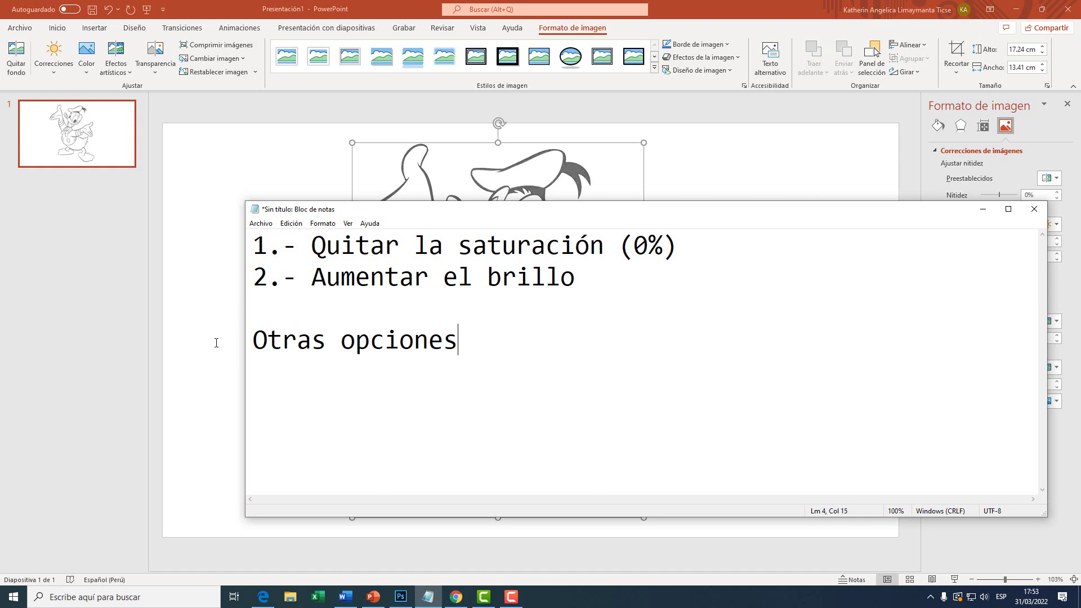
type(":")
List Temperatura, Nitidez and Contraste on separate lines under the heading
key("Return")
type("T")
type("emperatura")
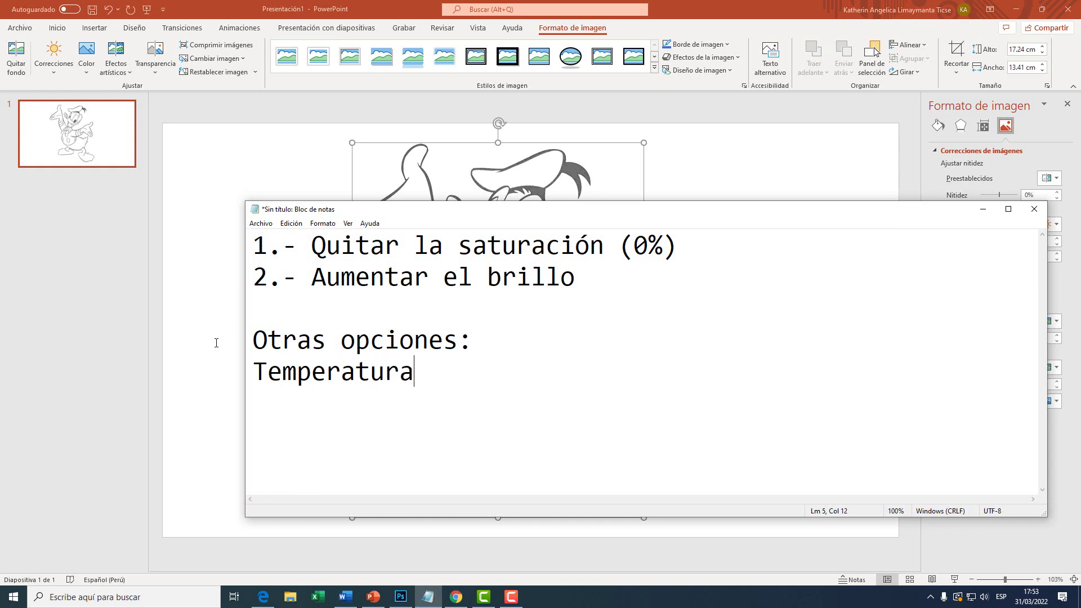
key("Return")
type("Nitide")
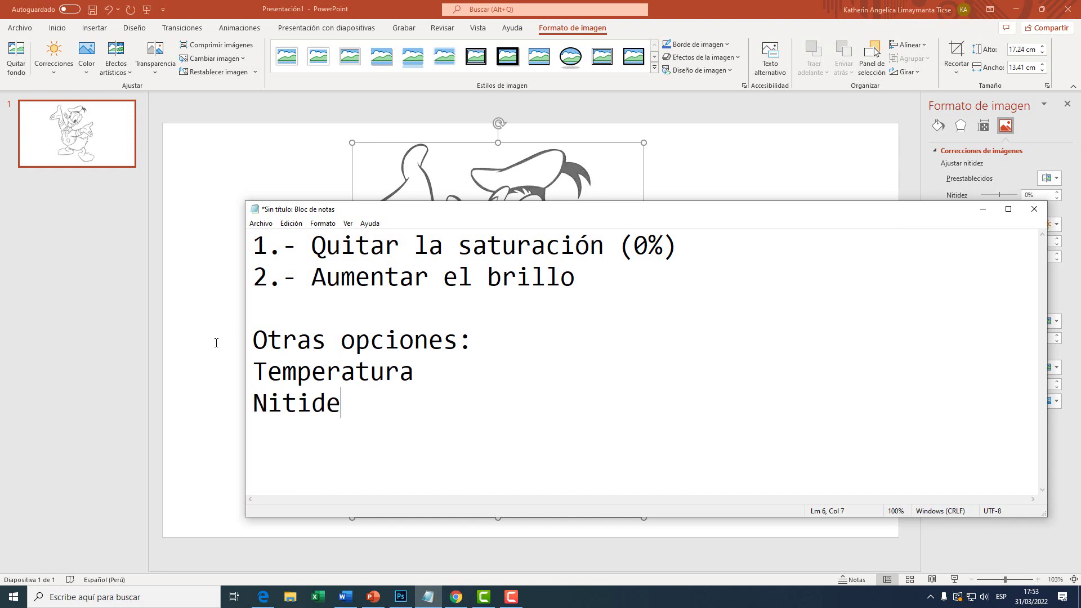
type("z")
key("Return")
type("Contras")
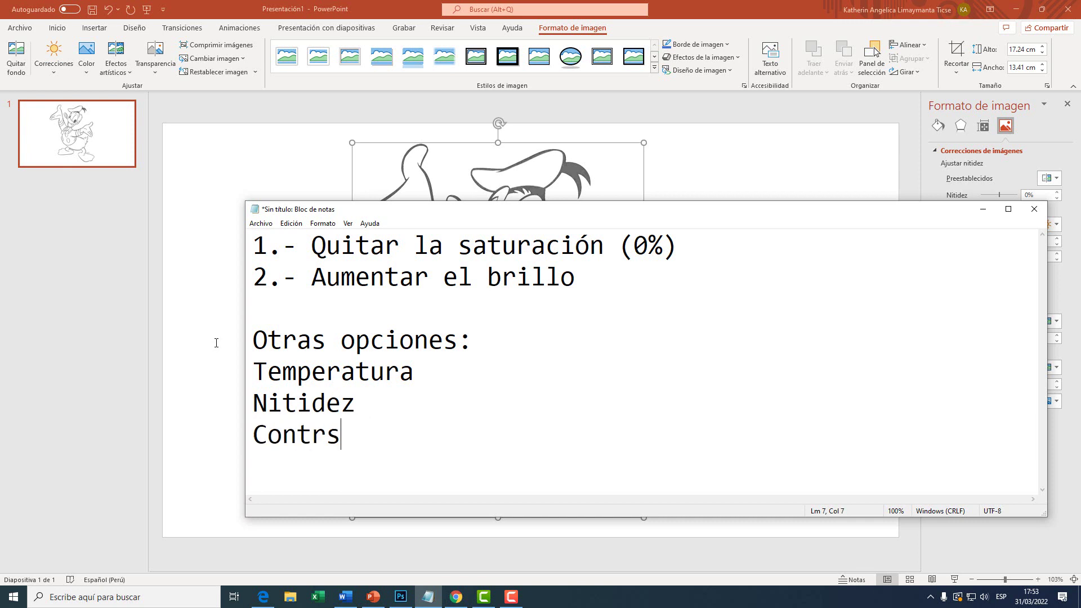
key("BackSpace")
type("aste")
Drag the Donald picture's Temperatura slider from 6,500 to 11,500
double_click(403, 372)
left_click(701, 4)
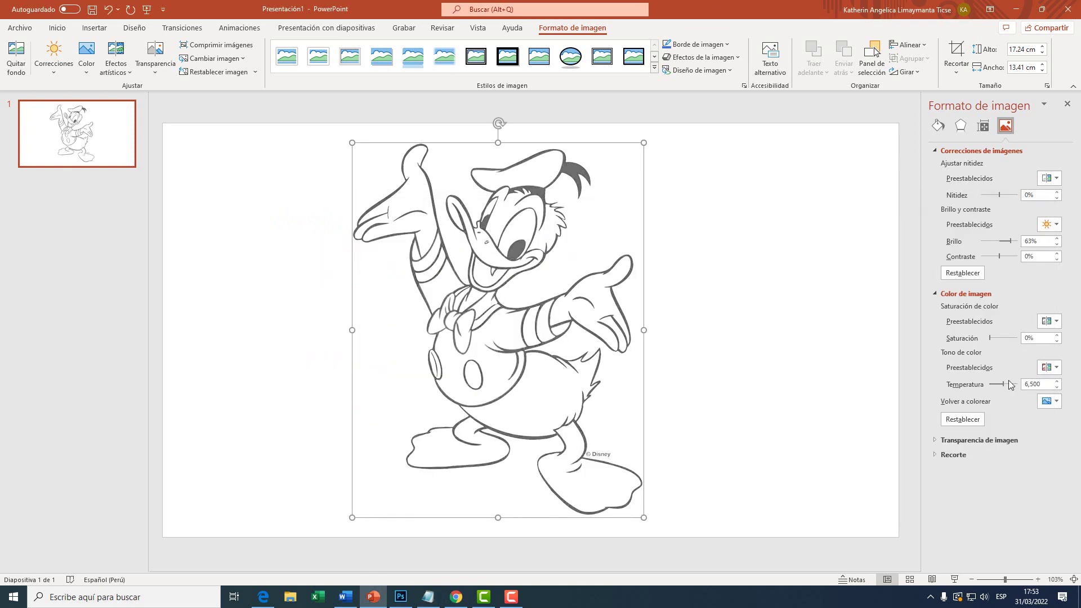
key("super+plus")
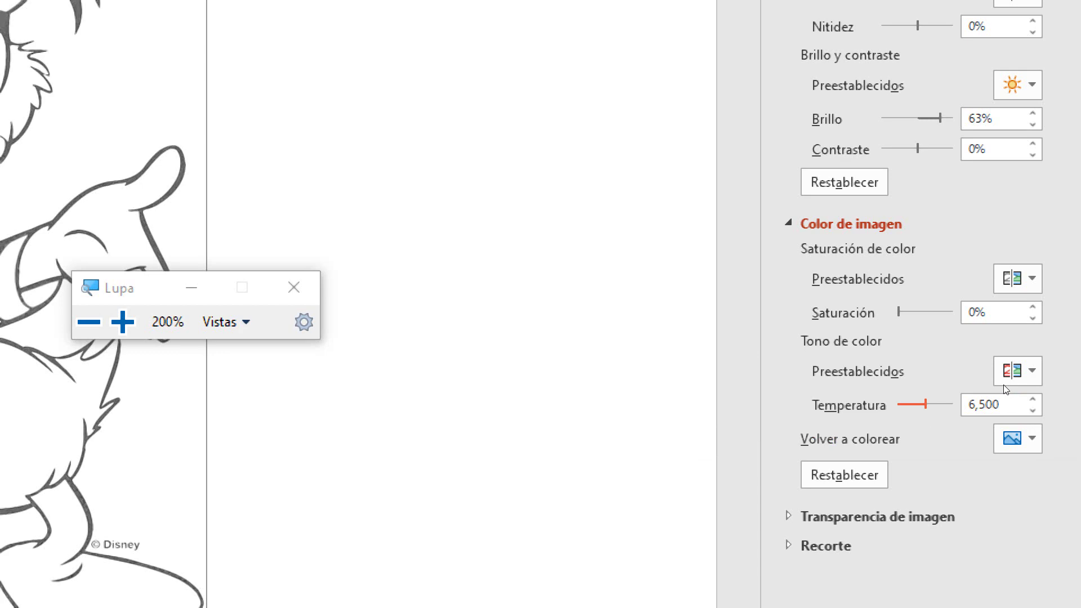
key("super+Escape")
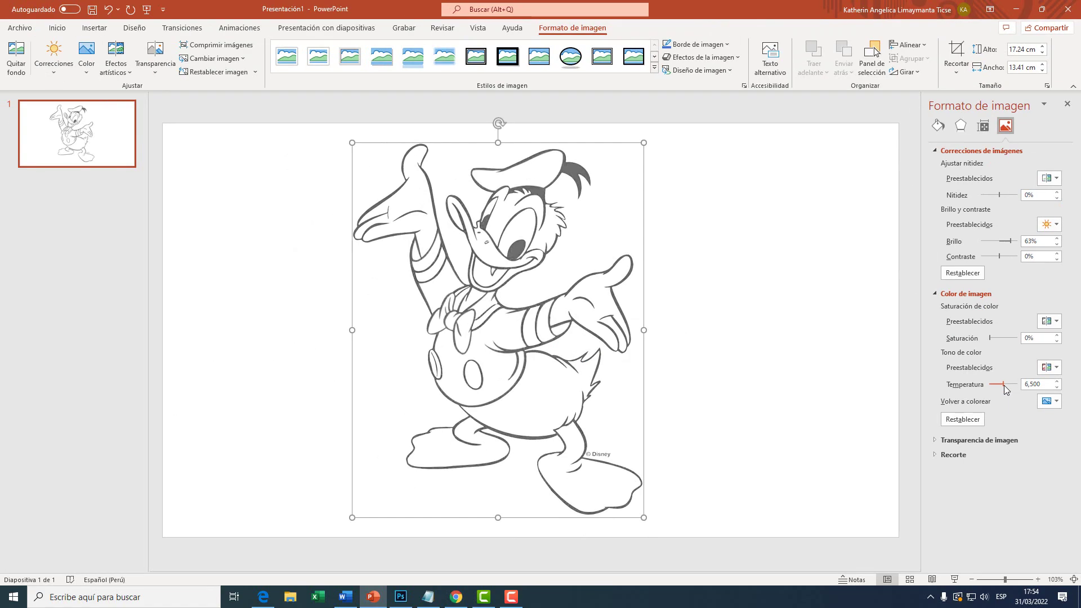
left_click_drag(1003, 385, 1018, 385)
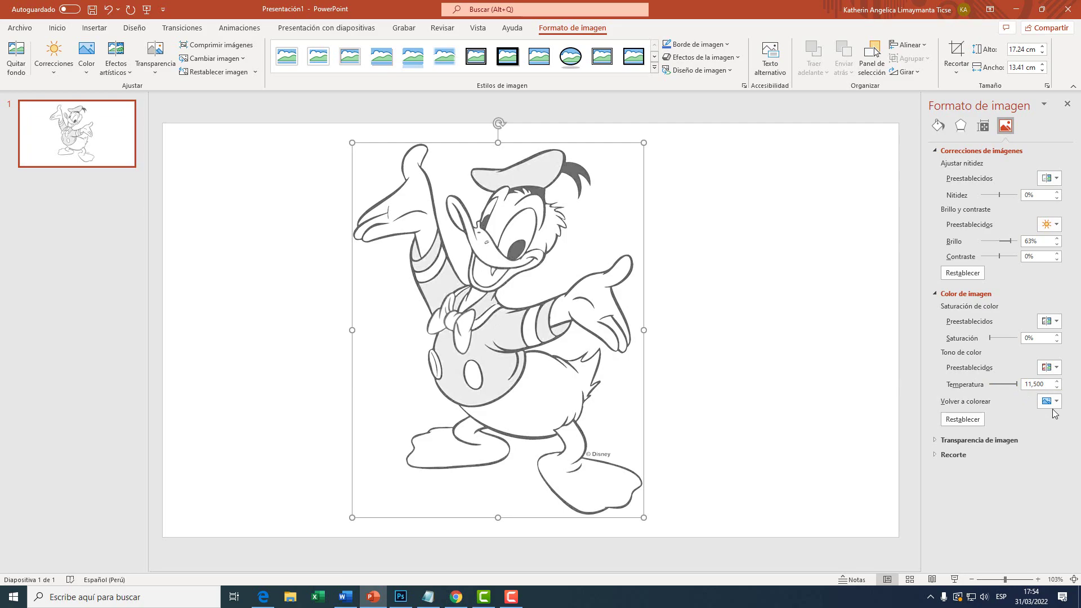
key("super+plus")
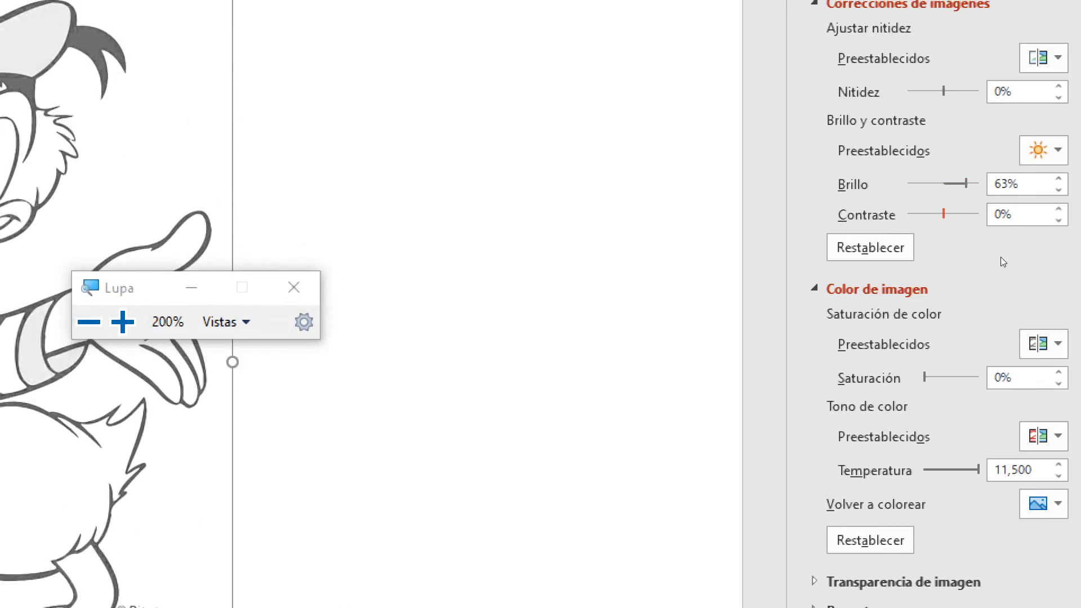
mouse_move(1038, 256)
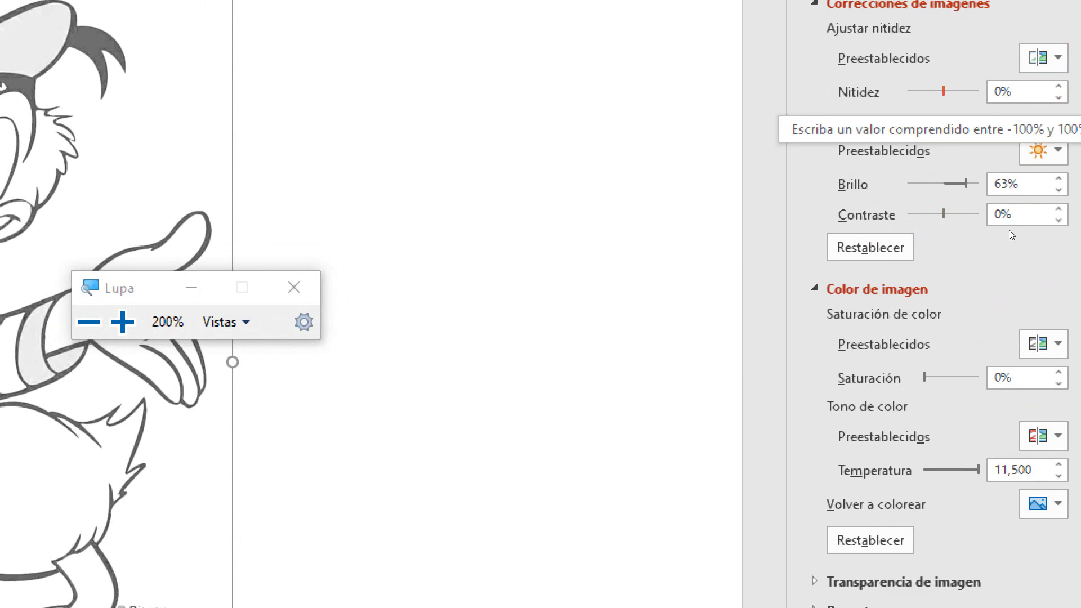
key("super+Escape")
left_click(1001, 256)
Set Contraste and Nitidez to 100%, then nudge the Donald picture slightly left
left_click_drag(1000, 255, 1017, 256)
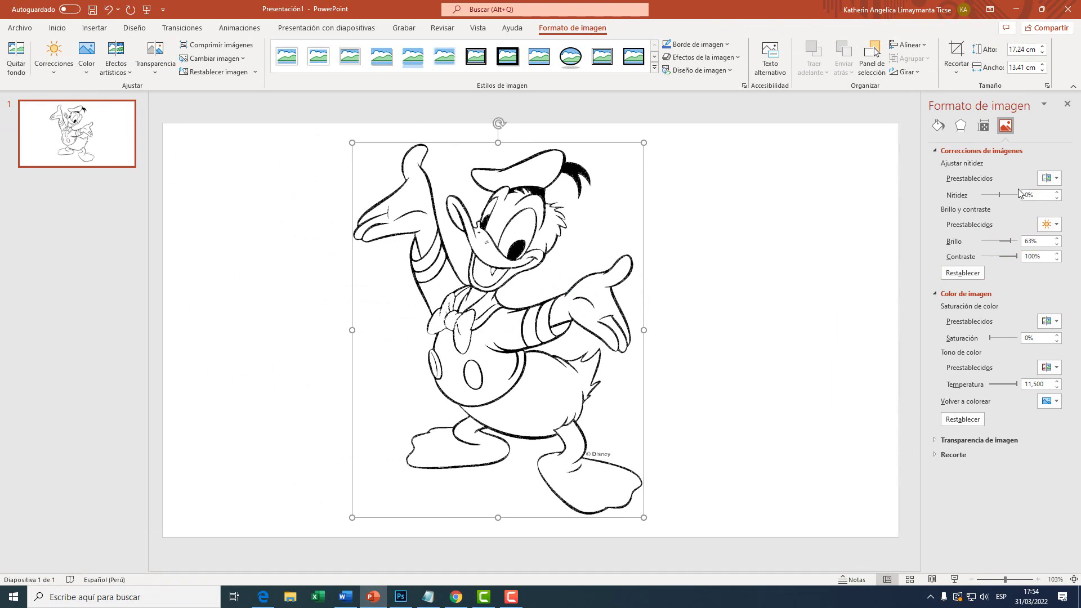
key("super+plus")
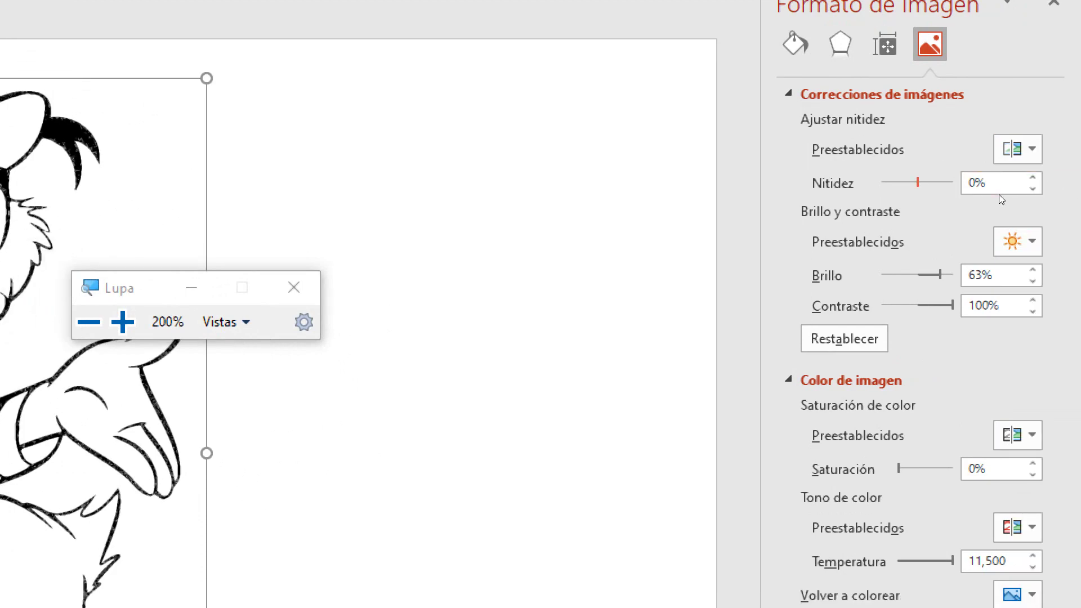
key("super+Escape")
left_click_drag(999, 195, 1020, 197)
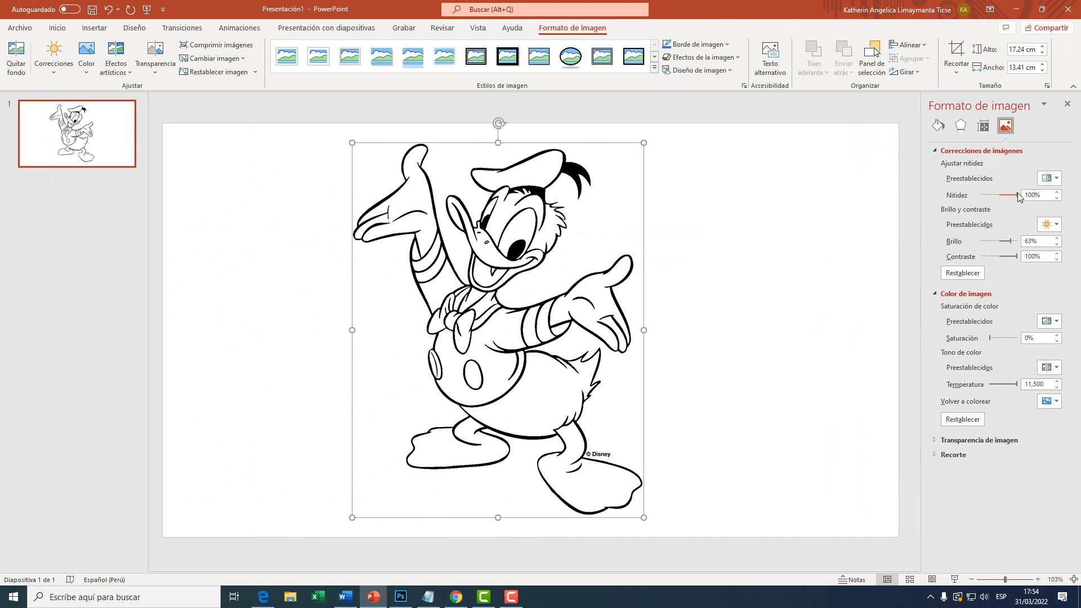
key("super+plus")
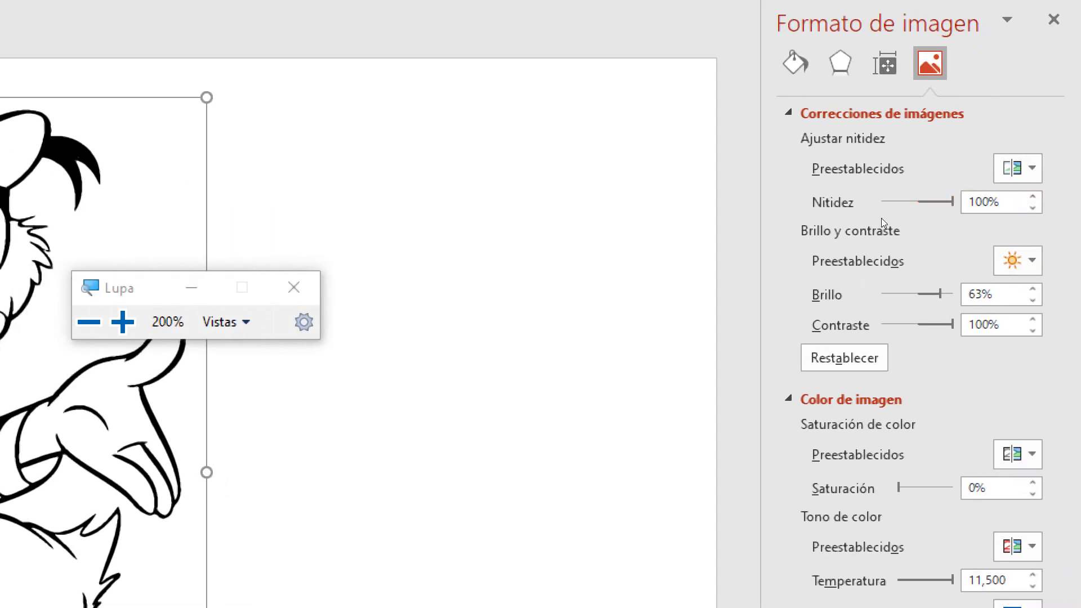
key("super+Escape")
left_click_drag(476, 293, 439, 292)
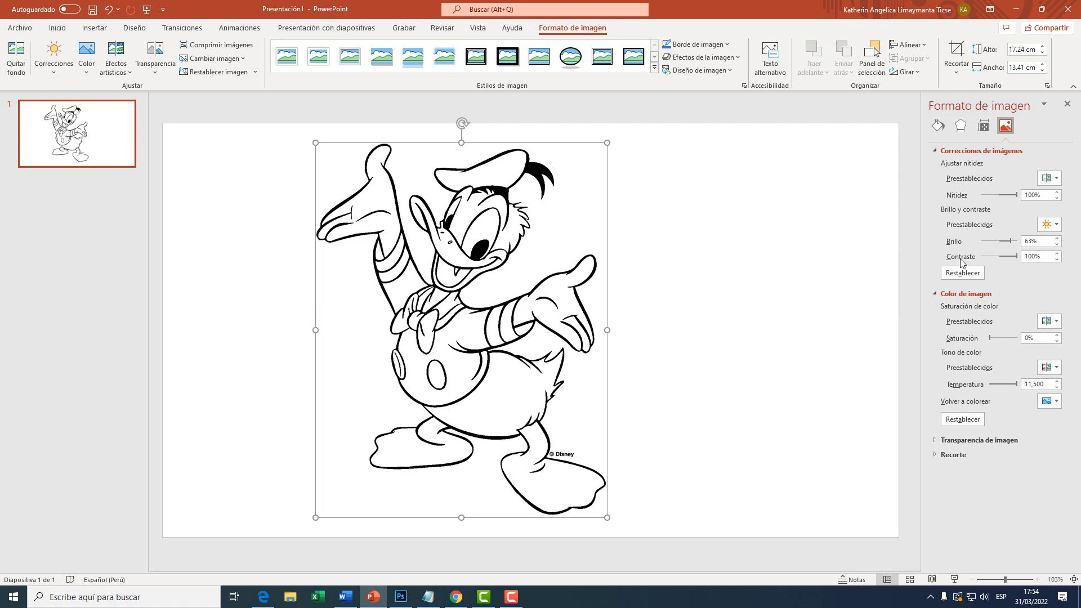
left_click(428, 597)
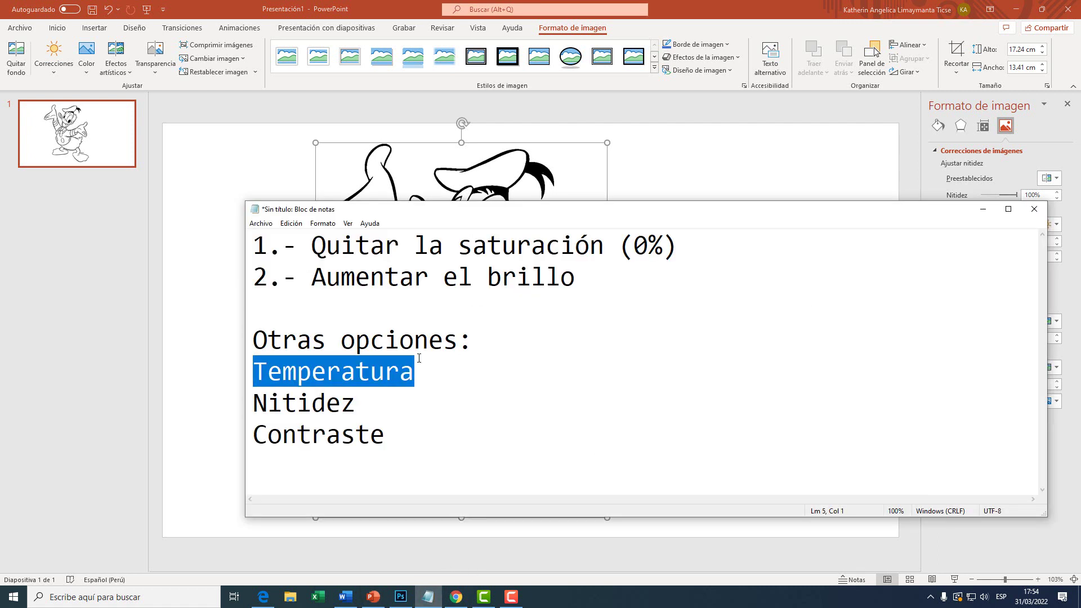
left_click(459, 276)
left_click_drag(666, 295, 173, 246)
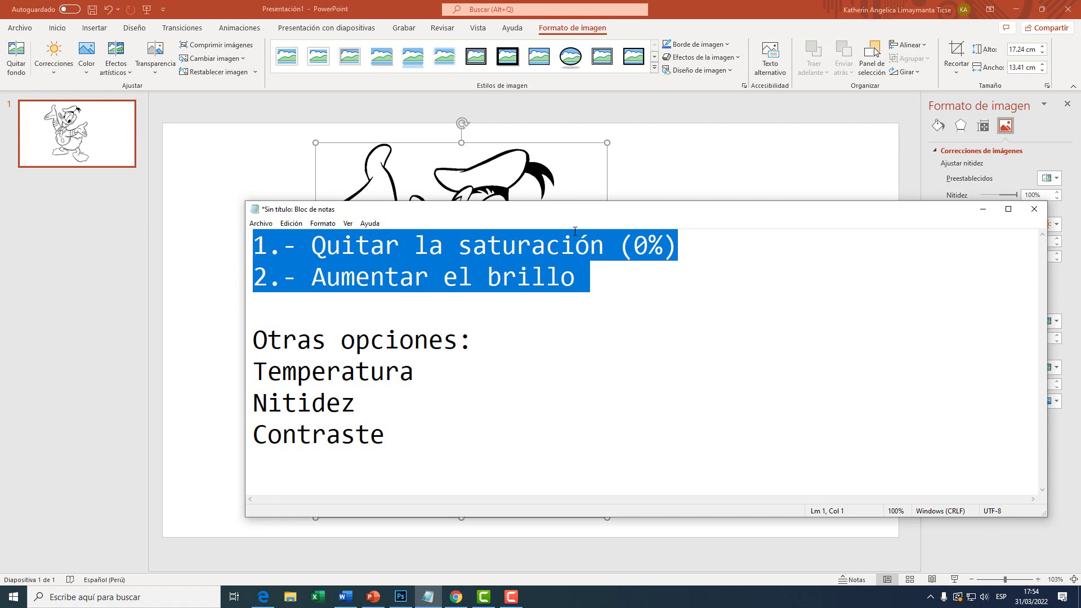
mouse_move(422, 434)
left_mouse_down()
mouse_move(260, 353)
mouse_move(265, 338)
left_mouse_up()
left_click(417, 372)
left_click_drag(471, 437, 212, 333)
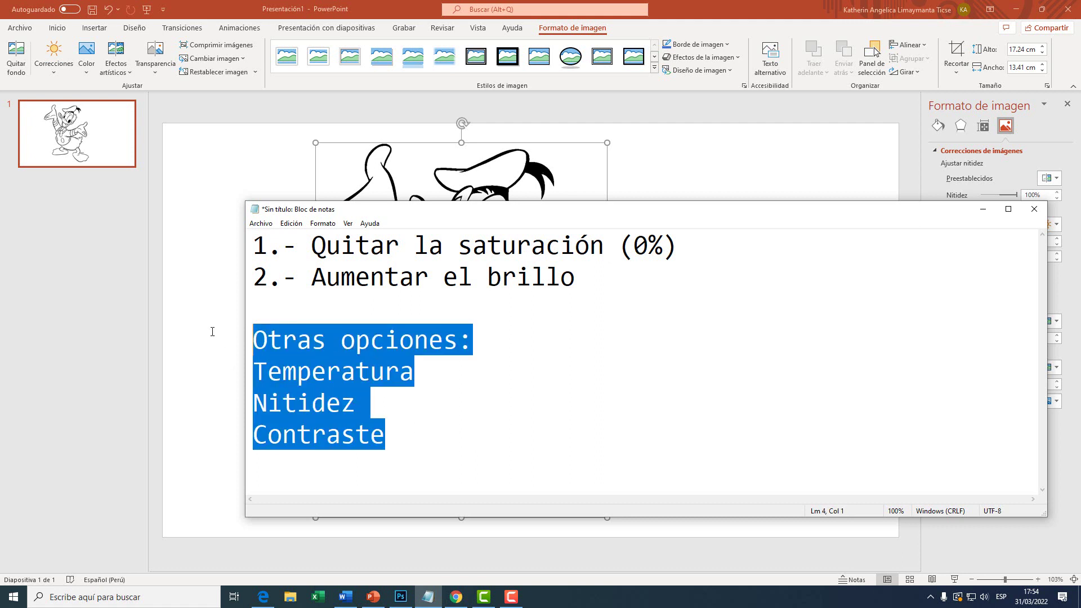
left_click(388, 379)
left_click_drag(417, 372, 169, 389)
left_click_drag(362, 401, 145, 415)
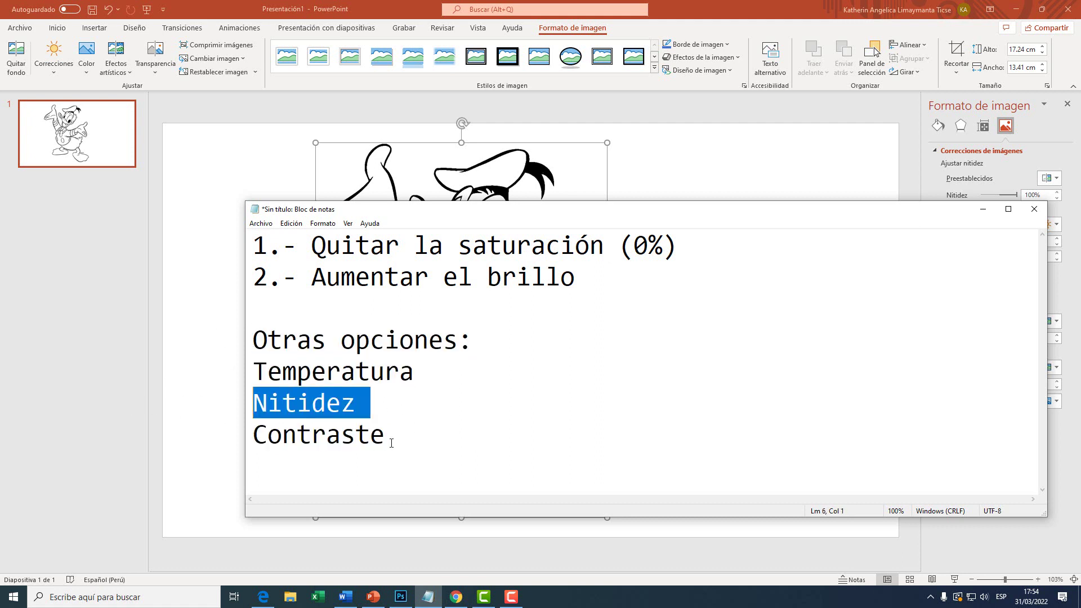
left_click_drag(391, 438, 224, 389)
left_click(371, 174)
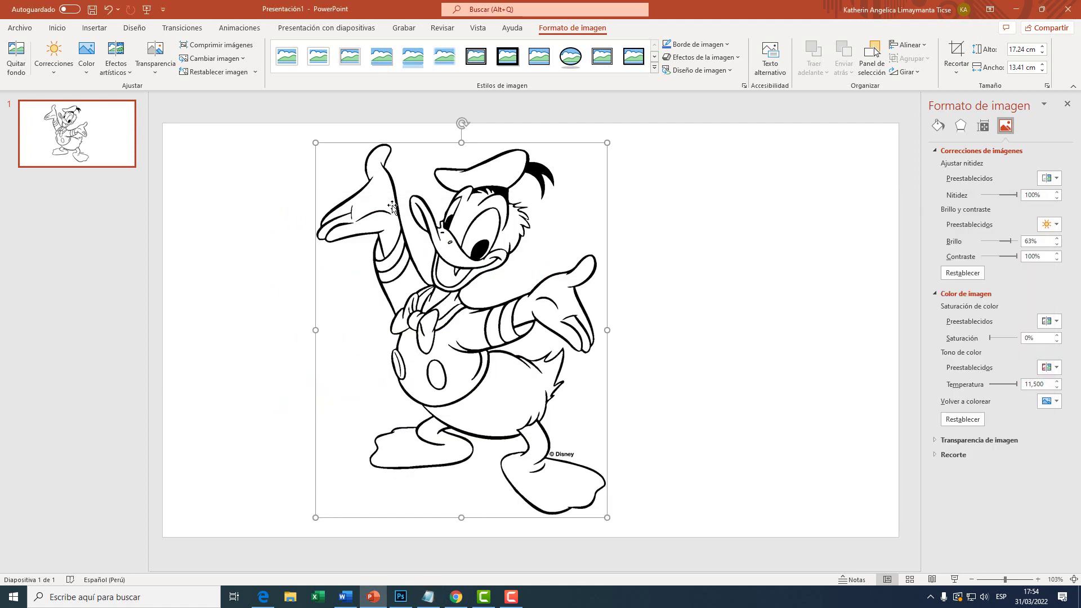
Delete the Donald picture, insert mickey-mouse, then shrink it and move it up-left
key("Delete")
left_click(94, 27)
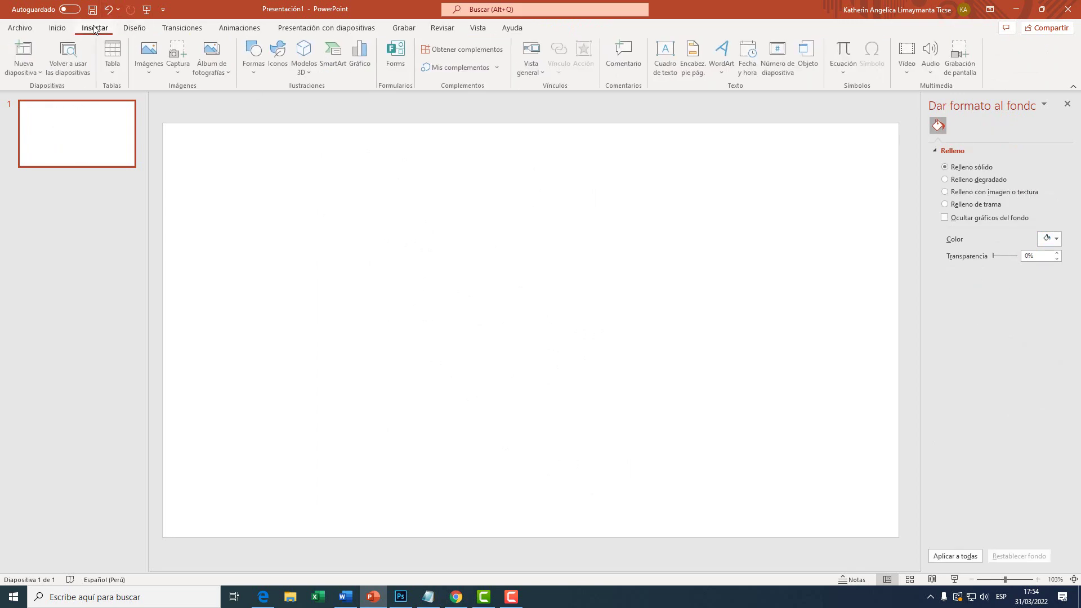
left_click(157, 54)
left_click(182, 105)
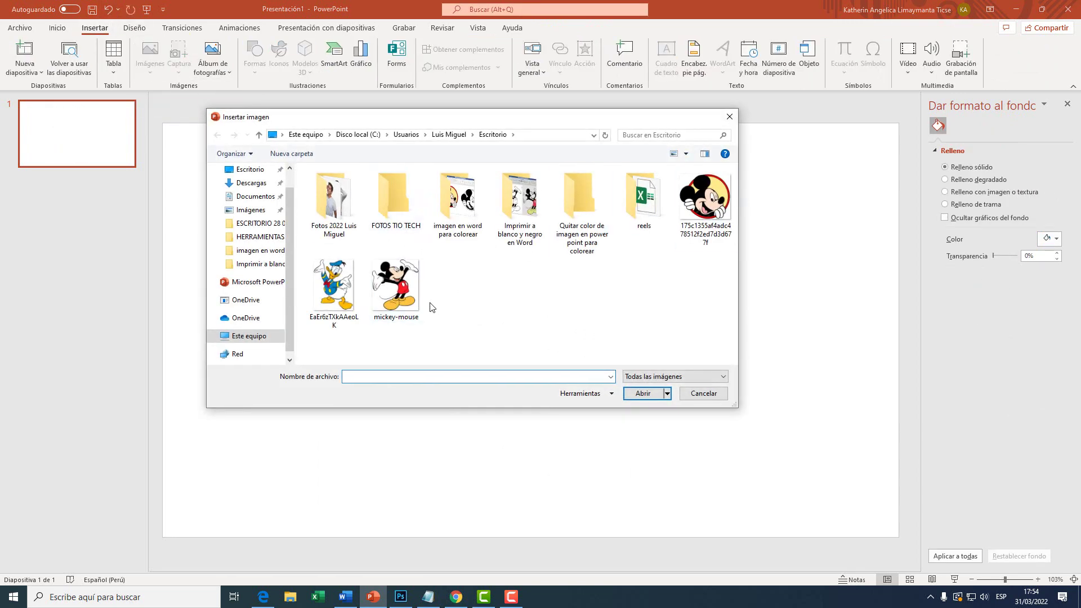
double_click(396, 284)
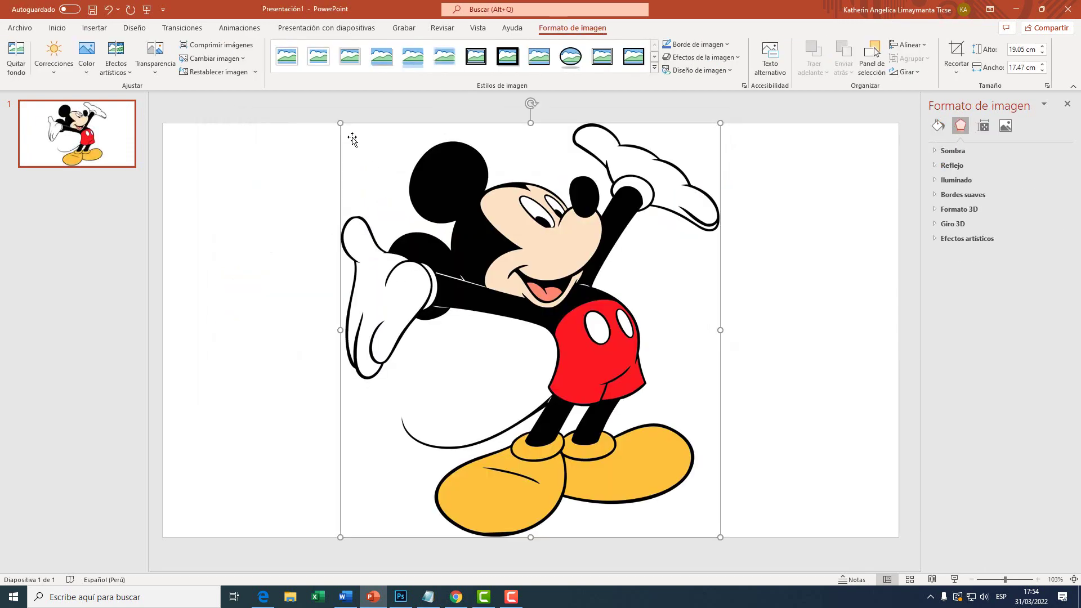
left_click_drag(344, 125, 402, 188)
left_click_drag(538, 308, 442, 264)
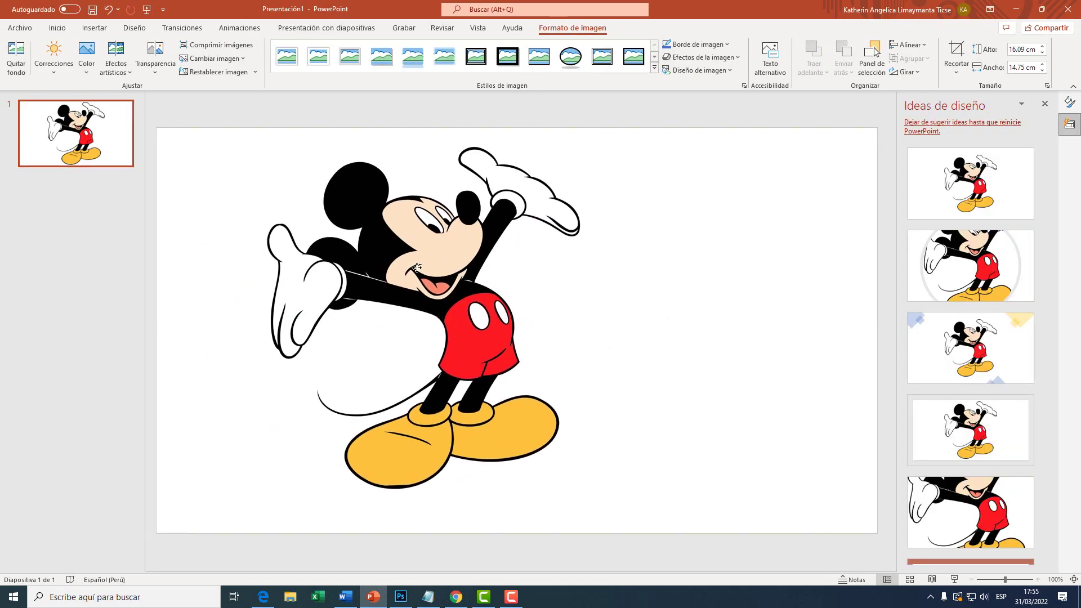
Open Formato de imagen for the Mickey picture and collapse its correction and colour sections
right_click(442, 264)
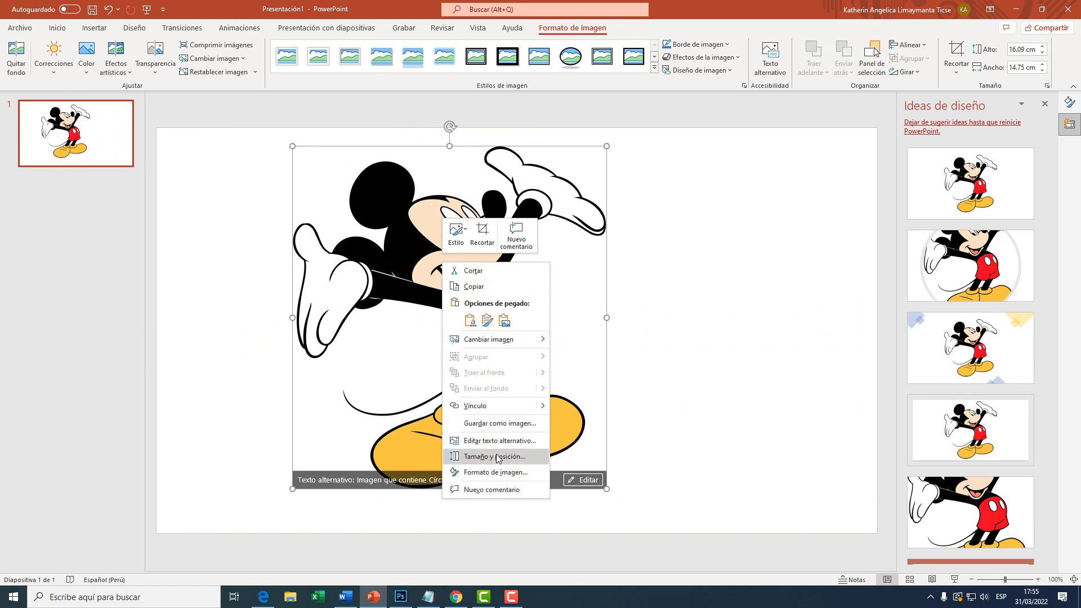
left_click(498, 475)
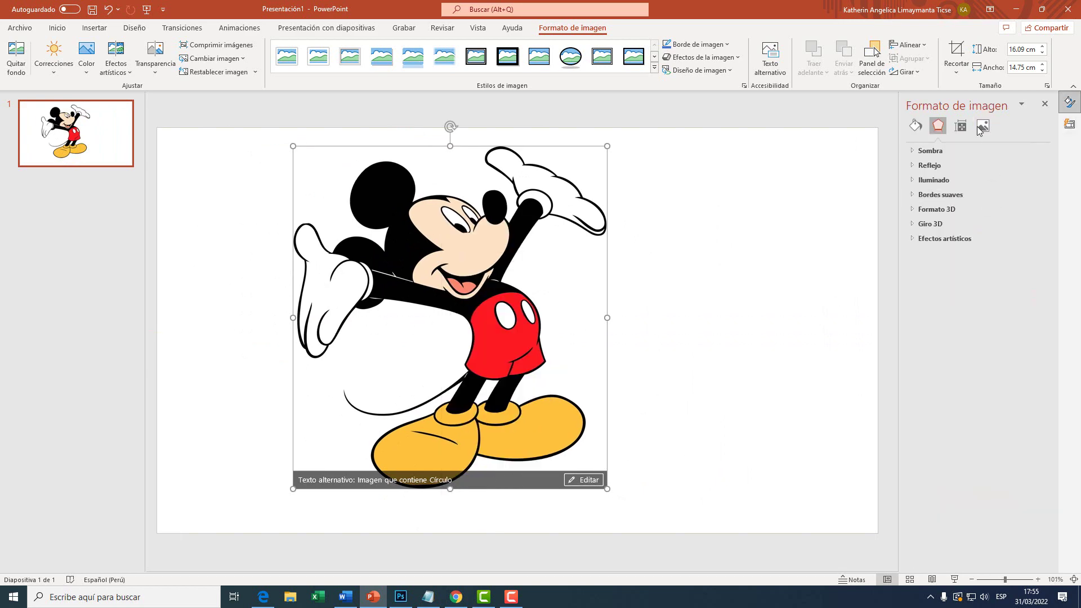
key("super+plus")
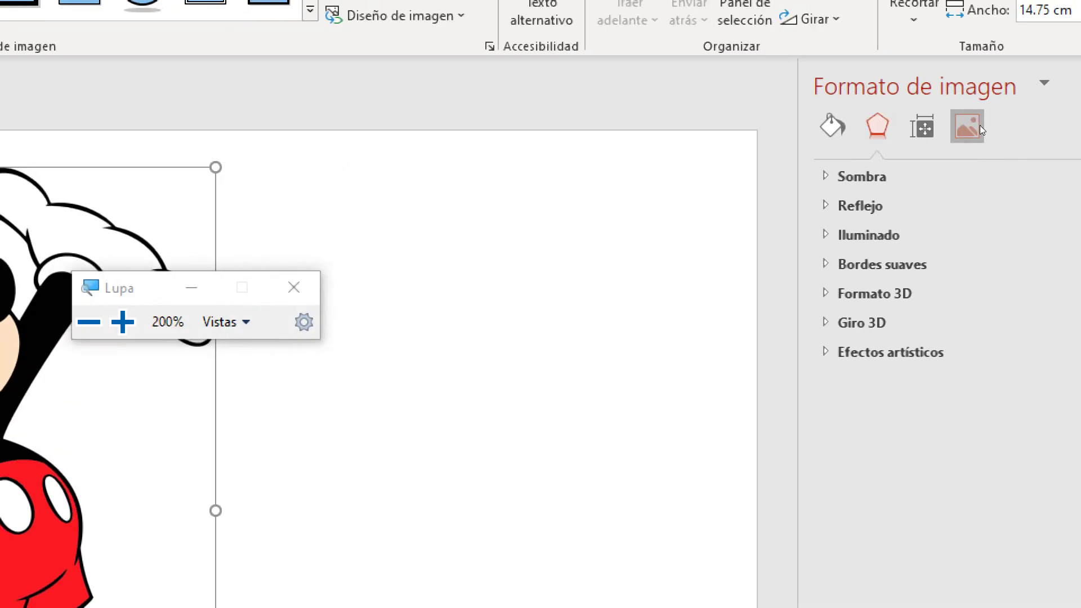
left_click(984, 126)
left_click(960, 169)
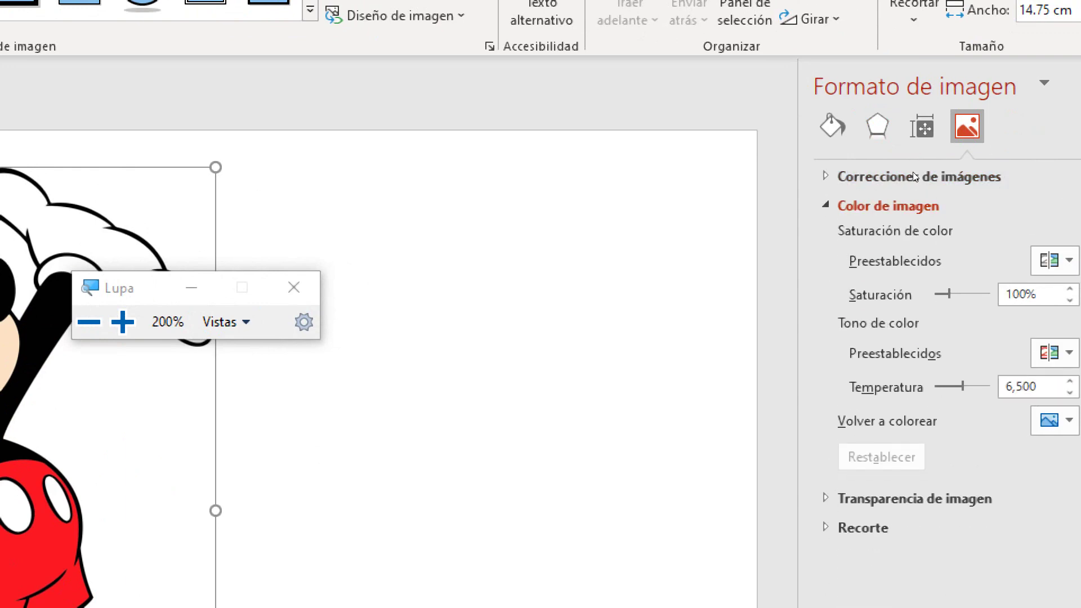
left_click(912, 206)
key("super+Escape")
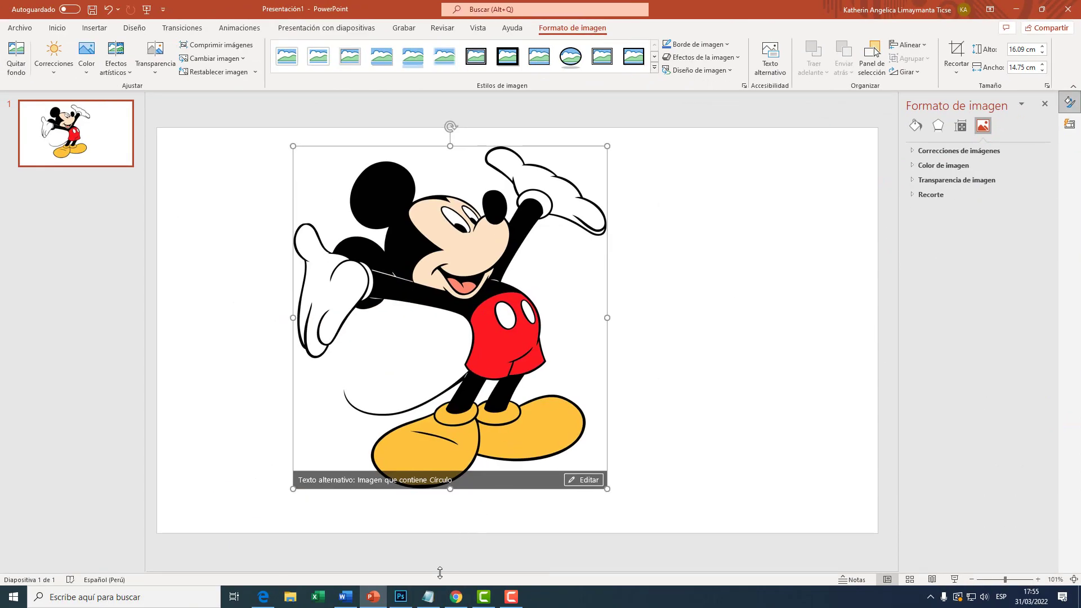
Set the Mickey picture's Saturación to 0% under Color de imagen
left_click(428, 597)
left_click_drag(400, 339, 416, 339)
left_click_drag(677, 245, 168, 256)
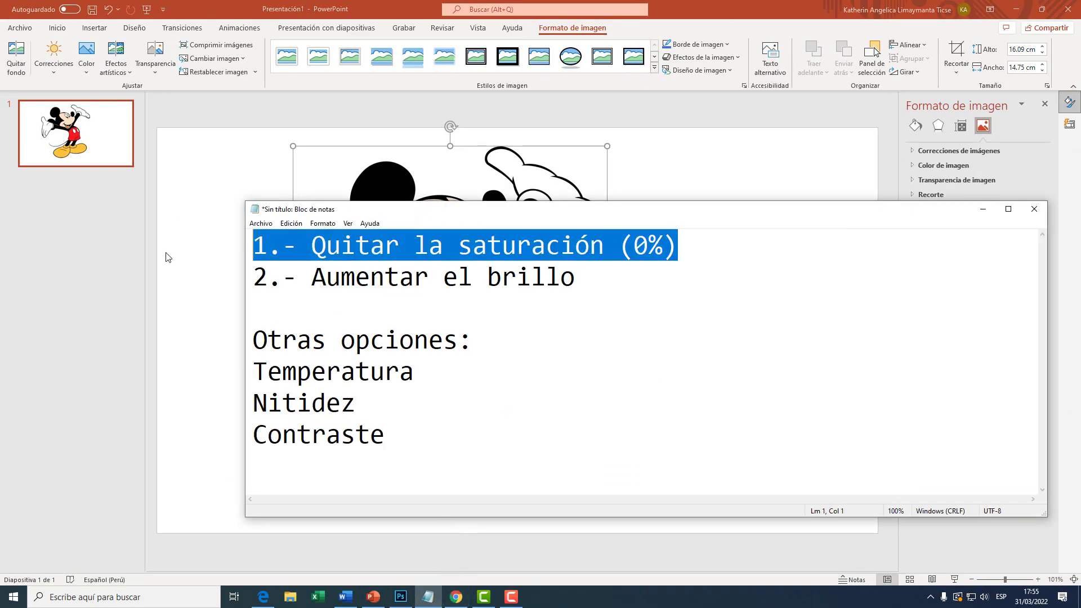
left_click(929, 164)
left_click(923, 165)
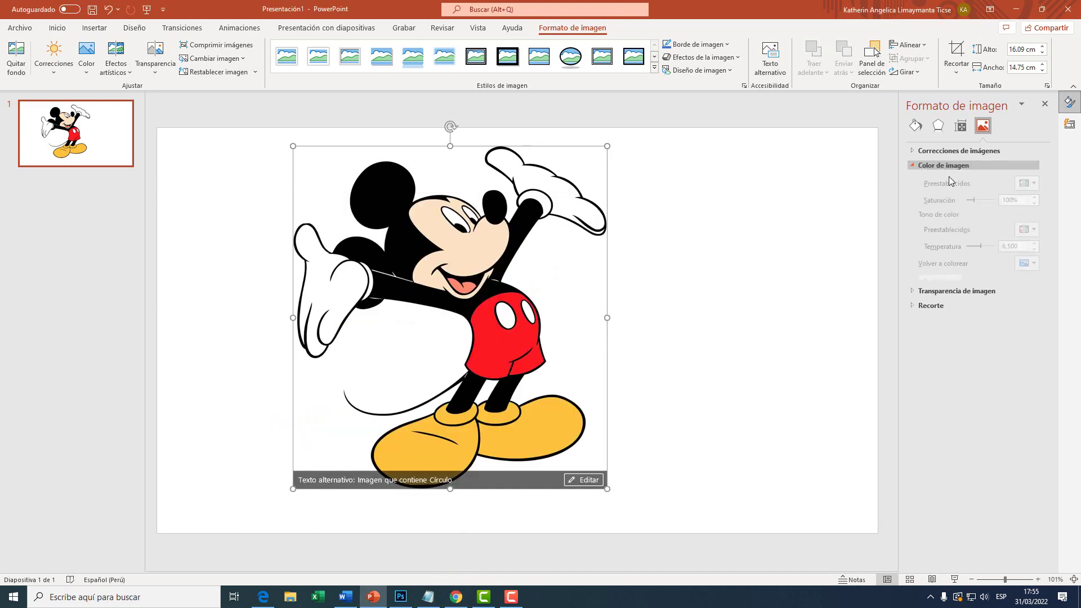
key("super+plus")
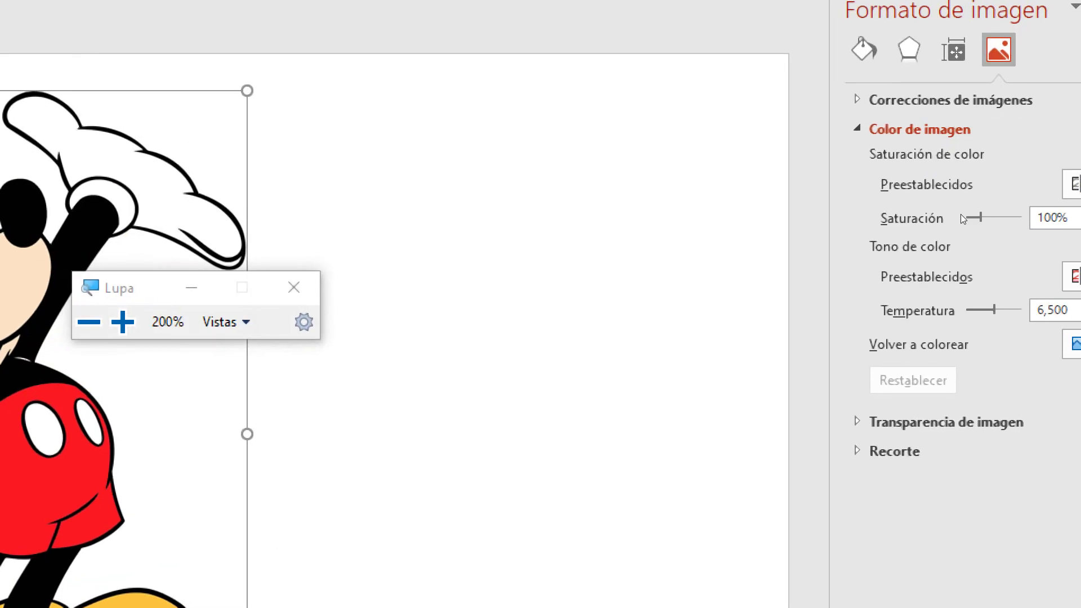
left_click_drag(973, 209, 970, 209)
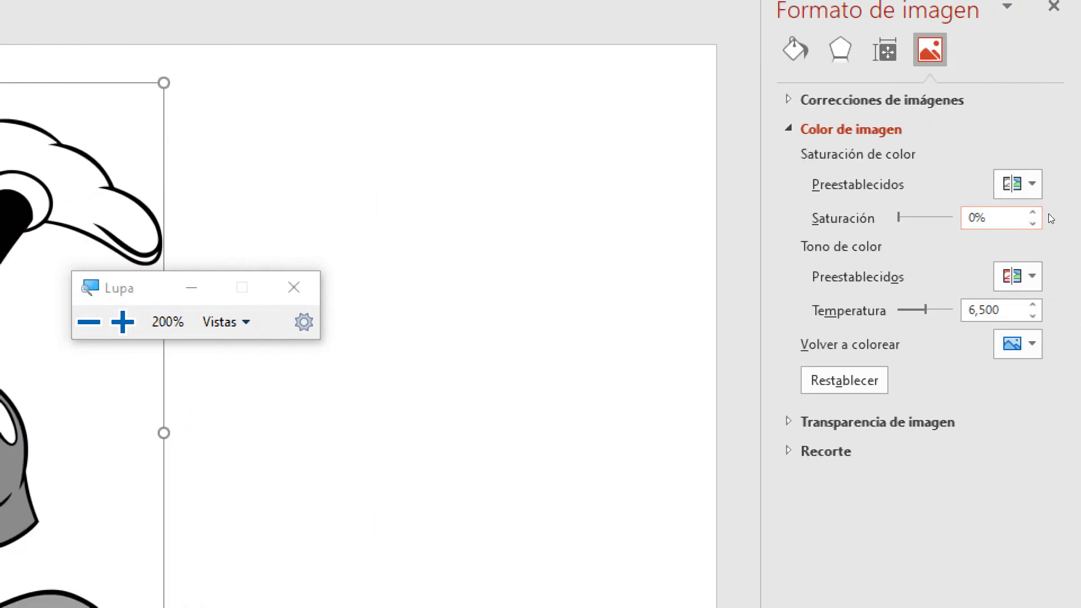
key("super+Escape")
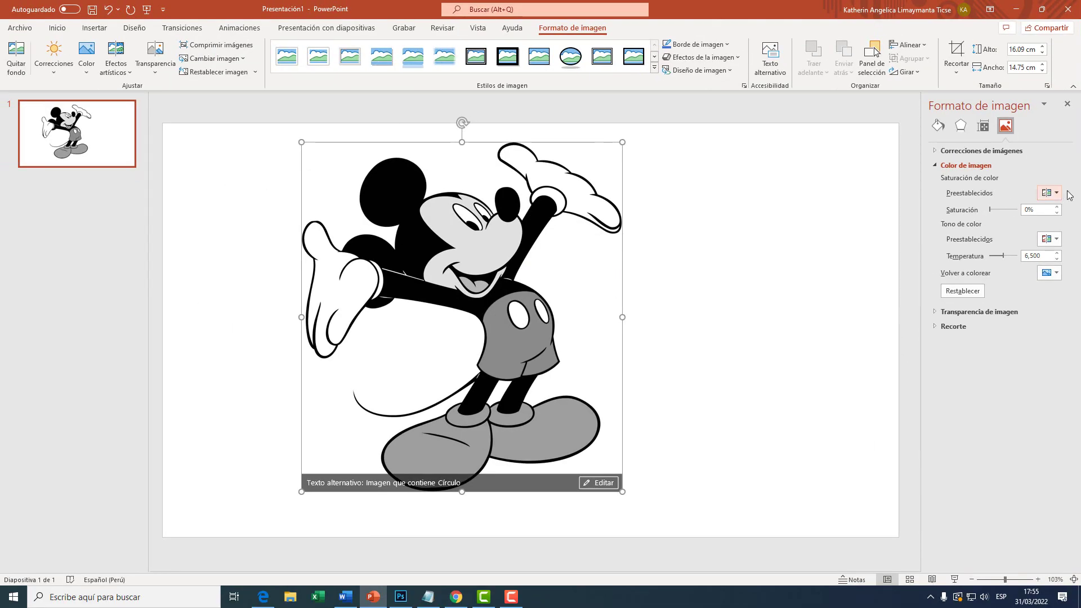
Under Correcciones de imágenes, step the Mickey picture's Brillo up through 12%, 24% and 50% to 64%
left_click(937, 166)
left_click(957, 150)
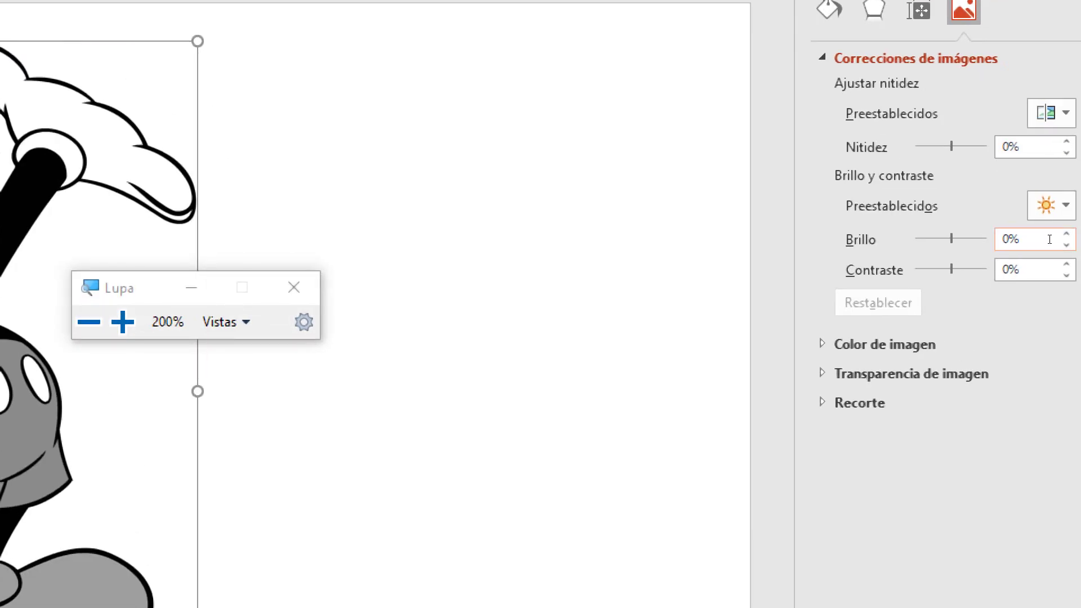
left_click(1057, 239)
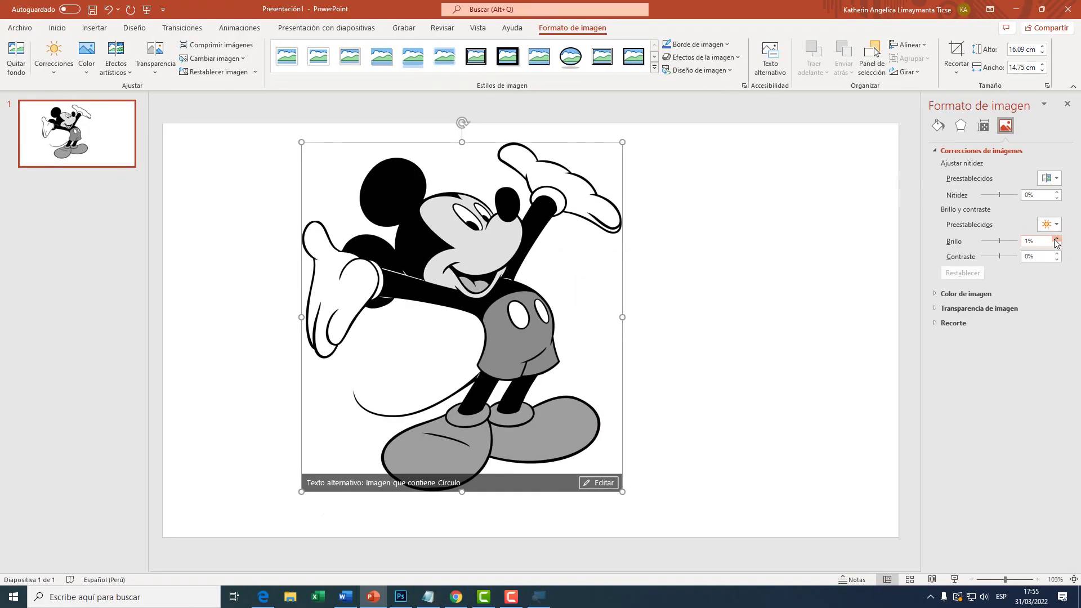
left_click(1057, 239)
left_click(1057, 239)
left_click(1057, 238)
left_click(1057, 239)
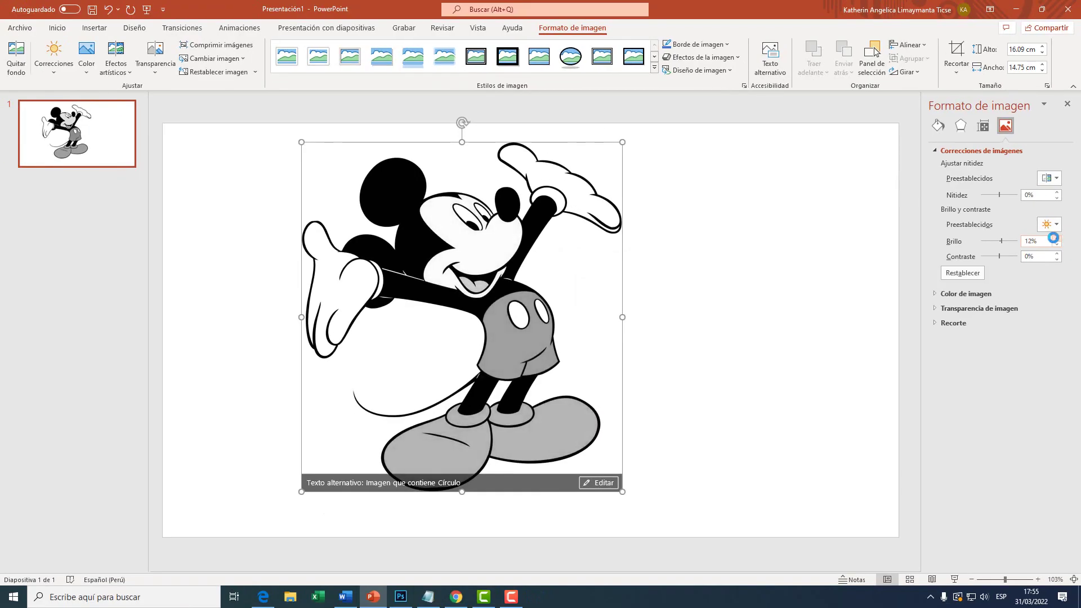
left_click(1058, 239)
left_click(1057, 239)
left_click(1058, 239)
left_click(1057, 239)
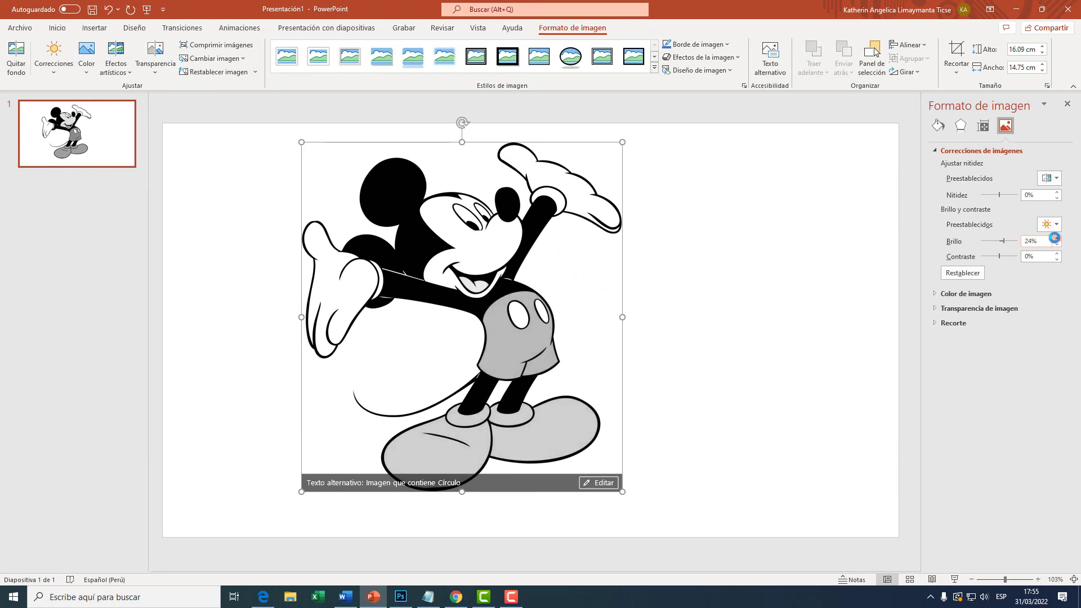
left_click(1056, 238)
left_click(1056, 239)
left_click(1057, 239)
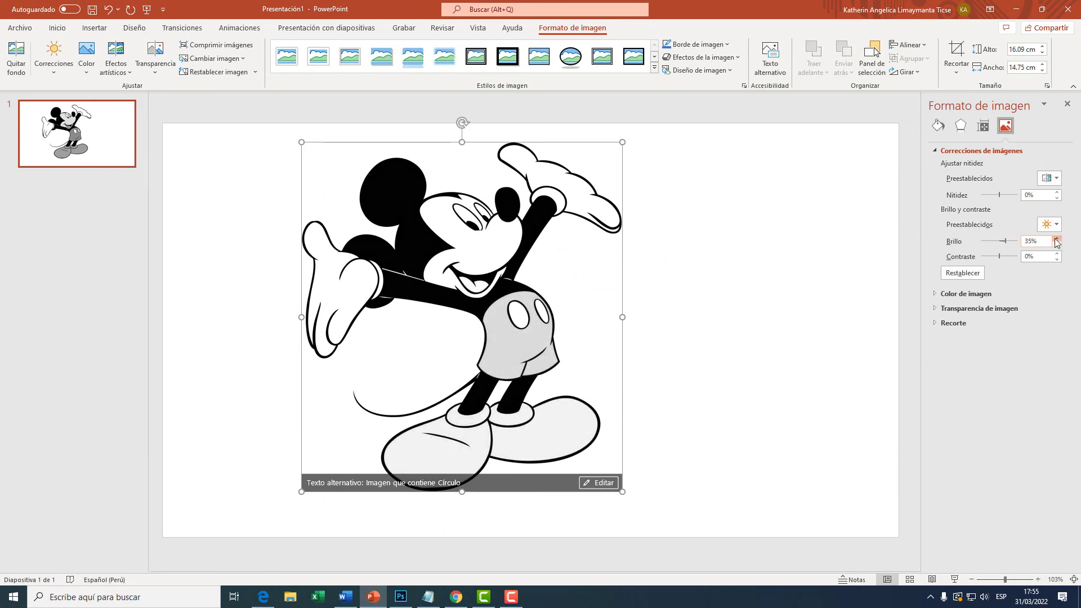
left_click(1056, 239)
left_click(1056, 239)
left_click(1056, 239)
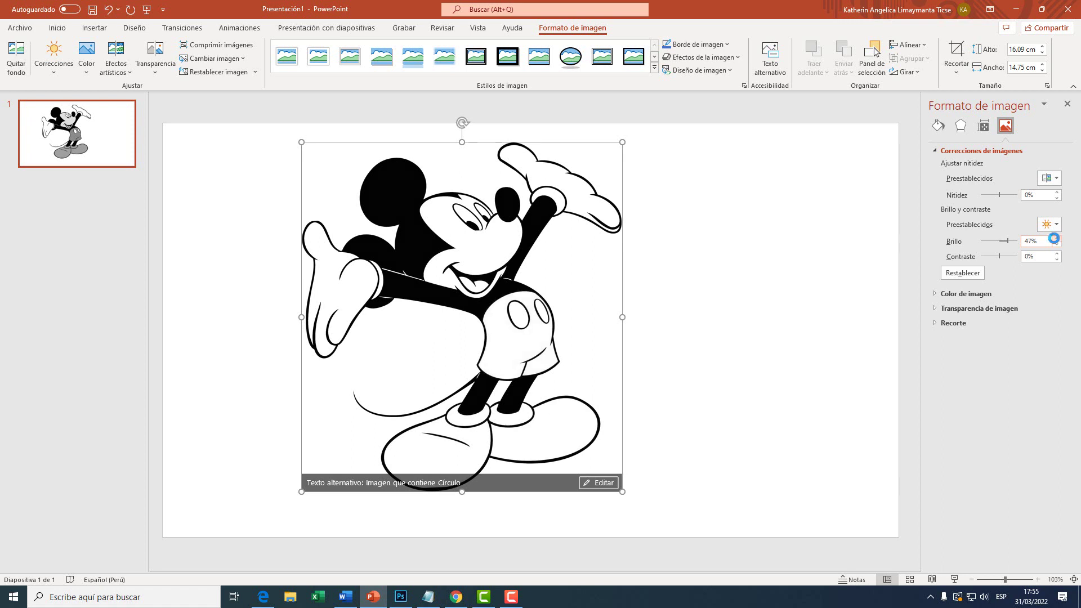
left_click(1057, 239)
left_click(1056, 239)
left_click(1054, 239)
left_click(1055, 238)
left_click(1055, 239)
key("super+plus")
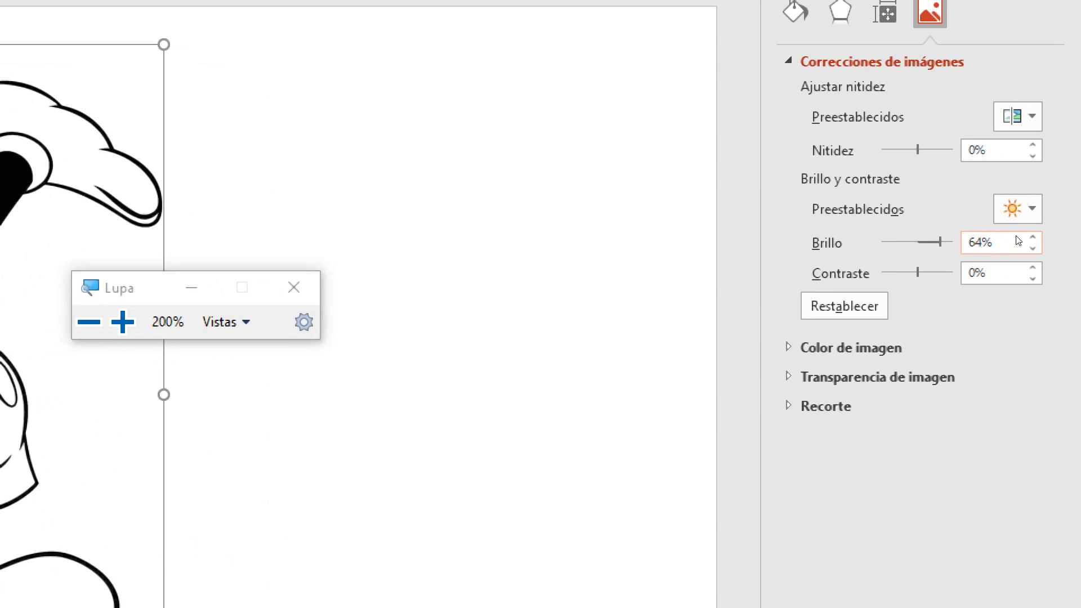
key("super+Escape")
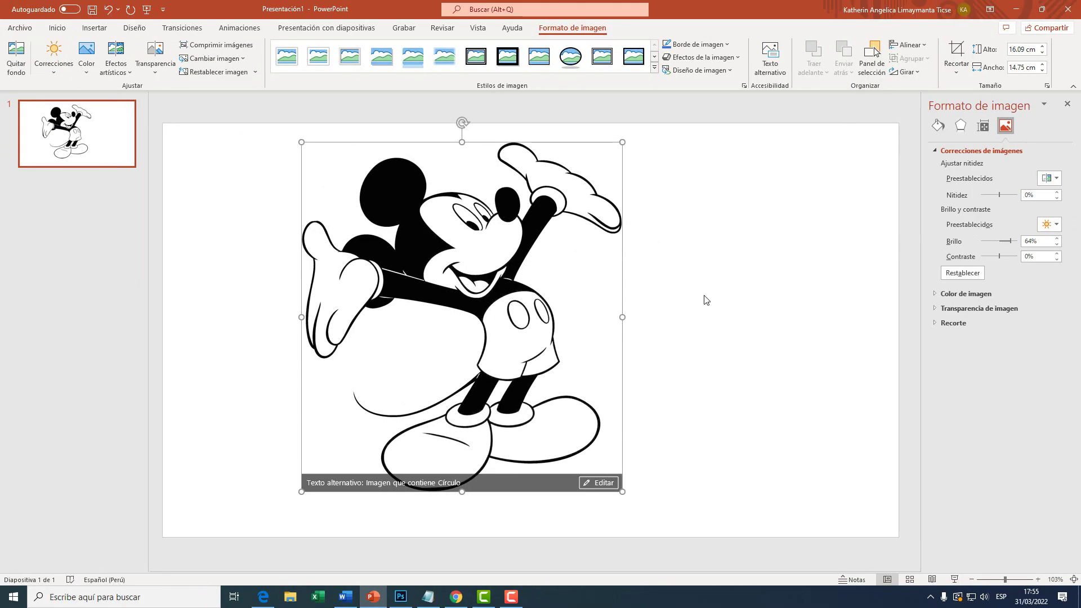
left_click(711, 300)
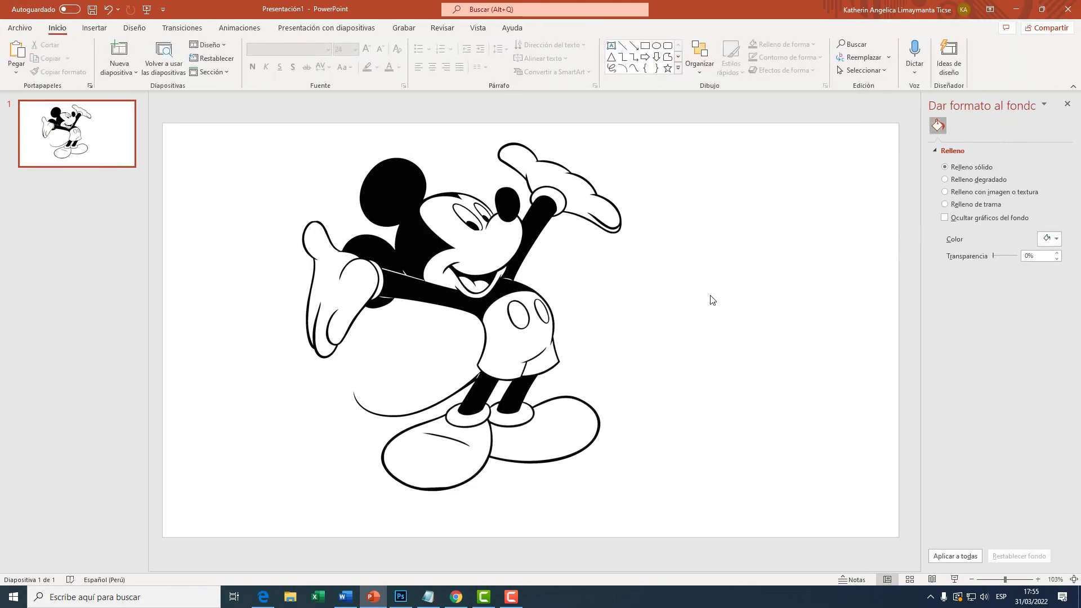
left_click(428, 597)
left_click_drag(386, 437, 252, 380)
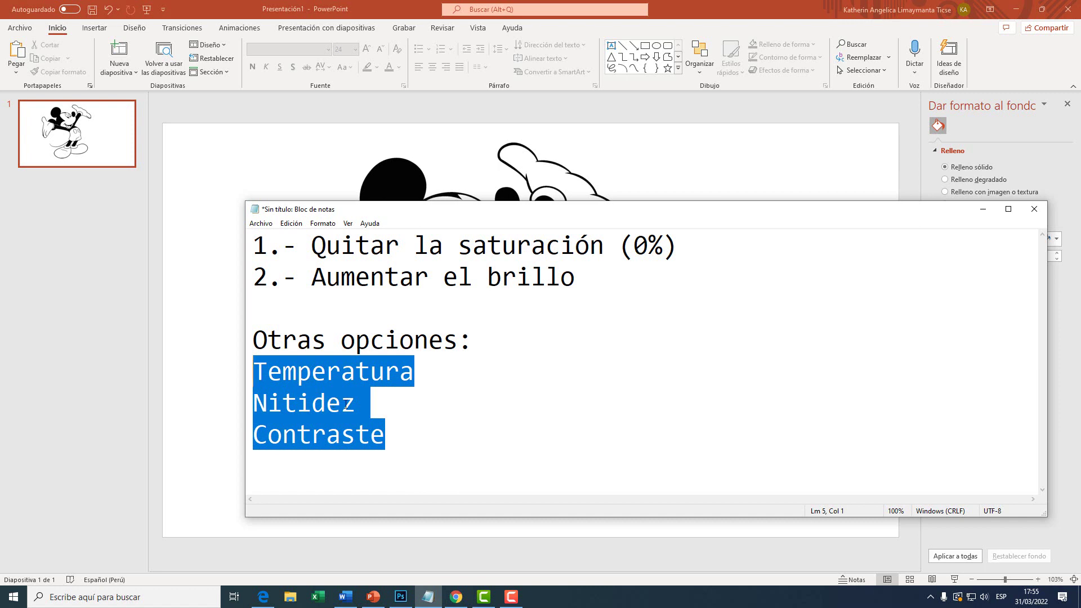
left_click(411, 179)
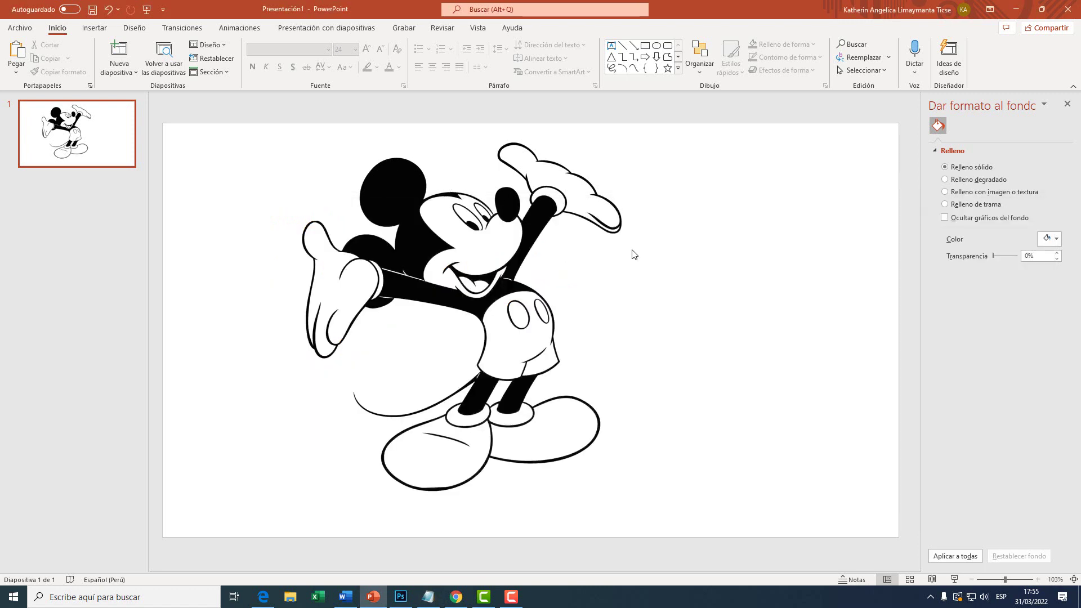